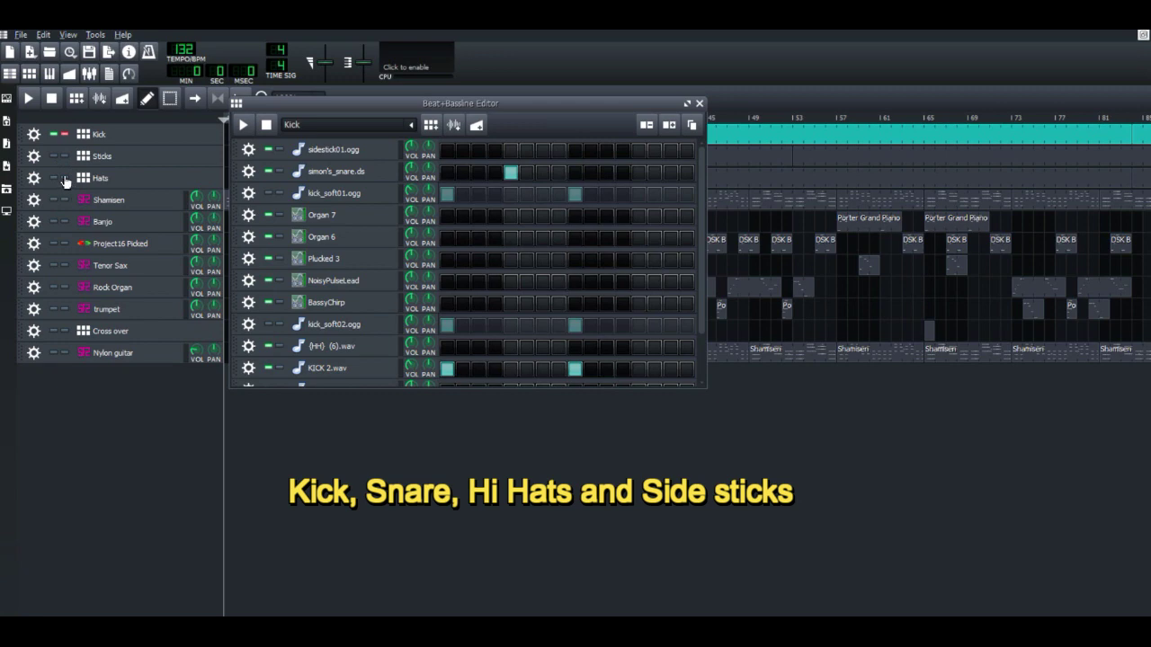
Solo the Hats and Sticks tracks in turn and listen to each one's pattern in the Beat+Bassline Editor
click(64, 179)
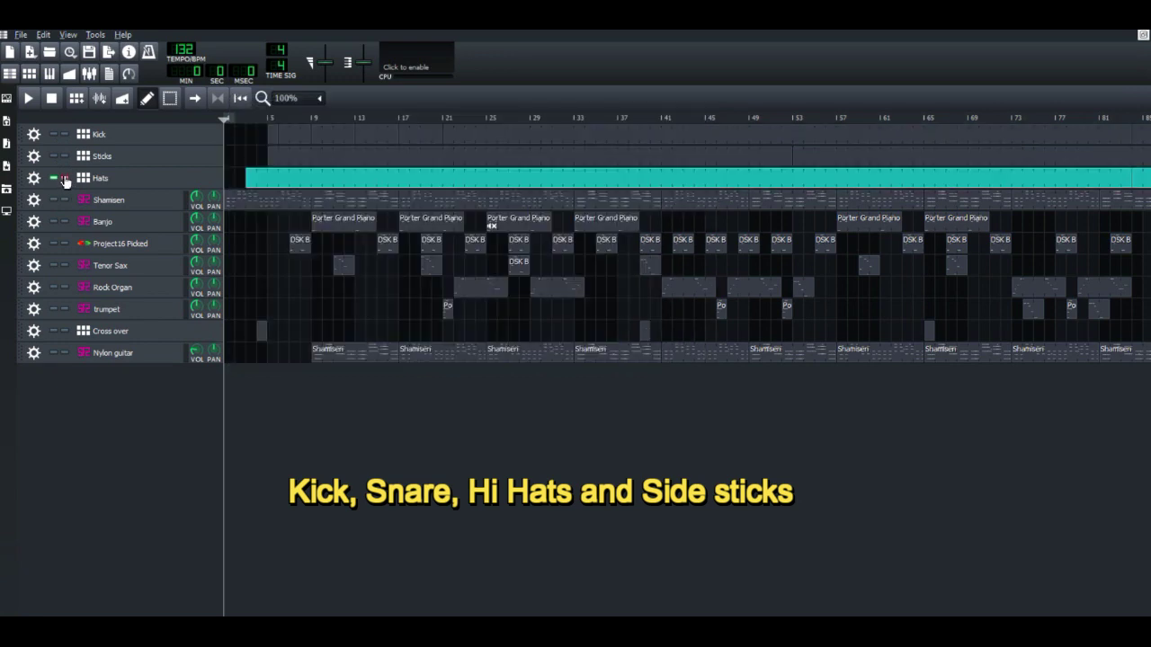
double_click(312, 175)
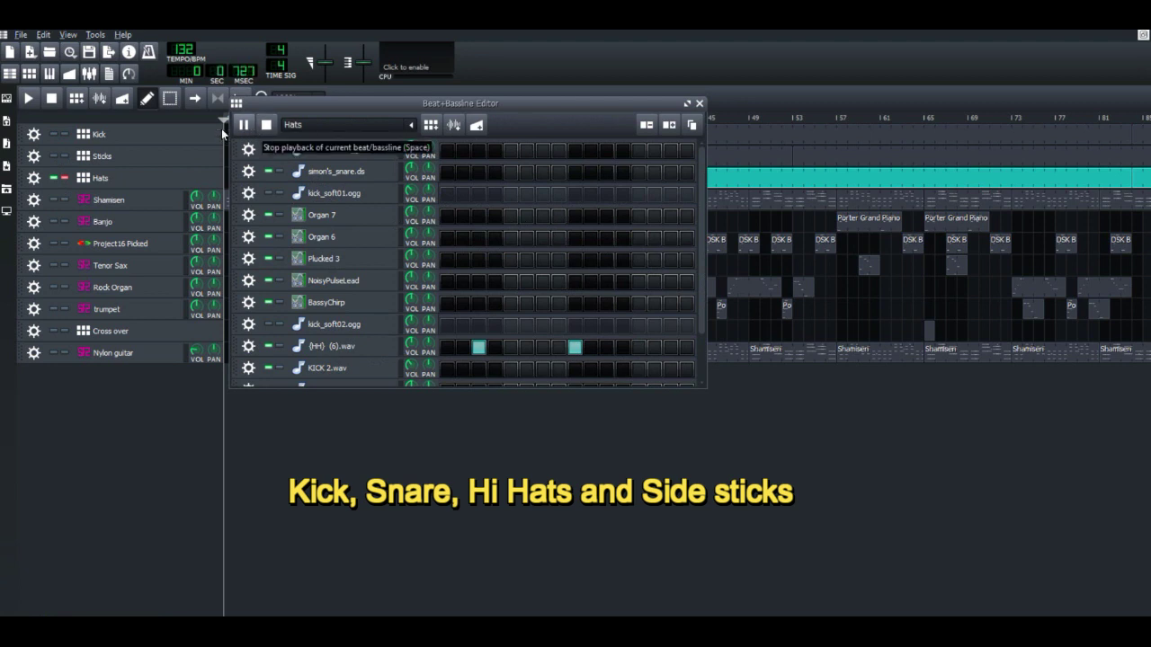
click(65, 159)
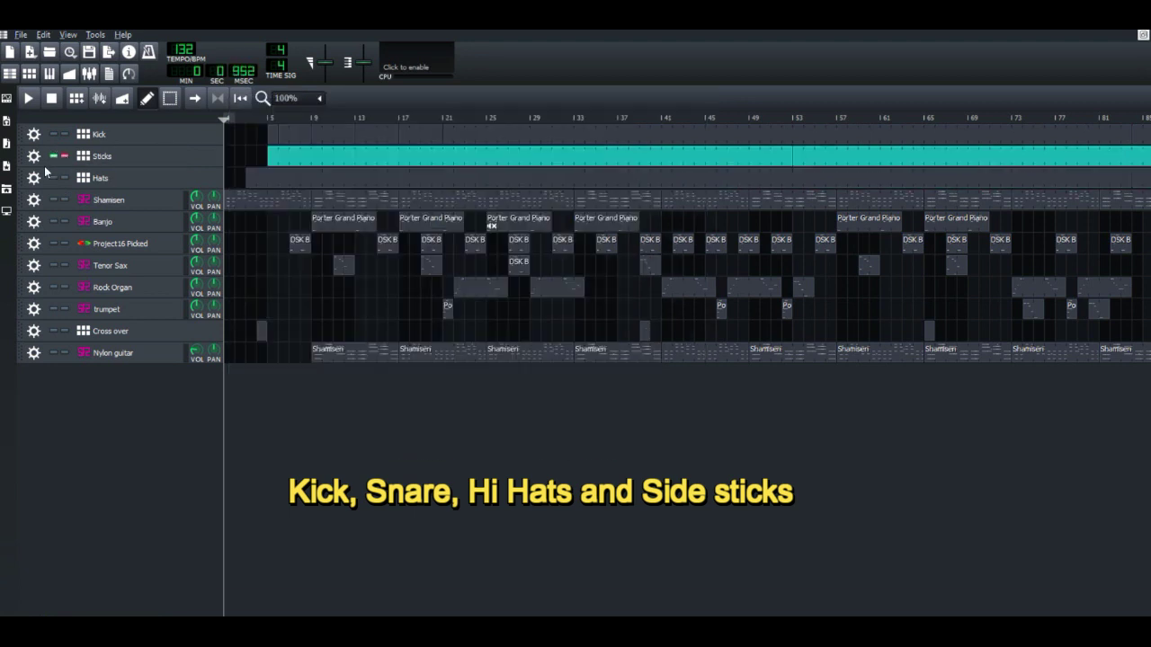
double_click(323, 163)
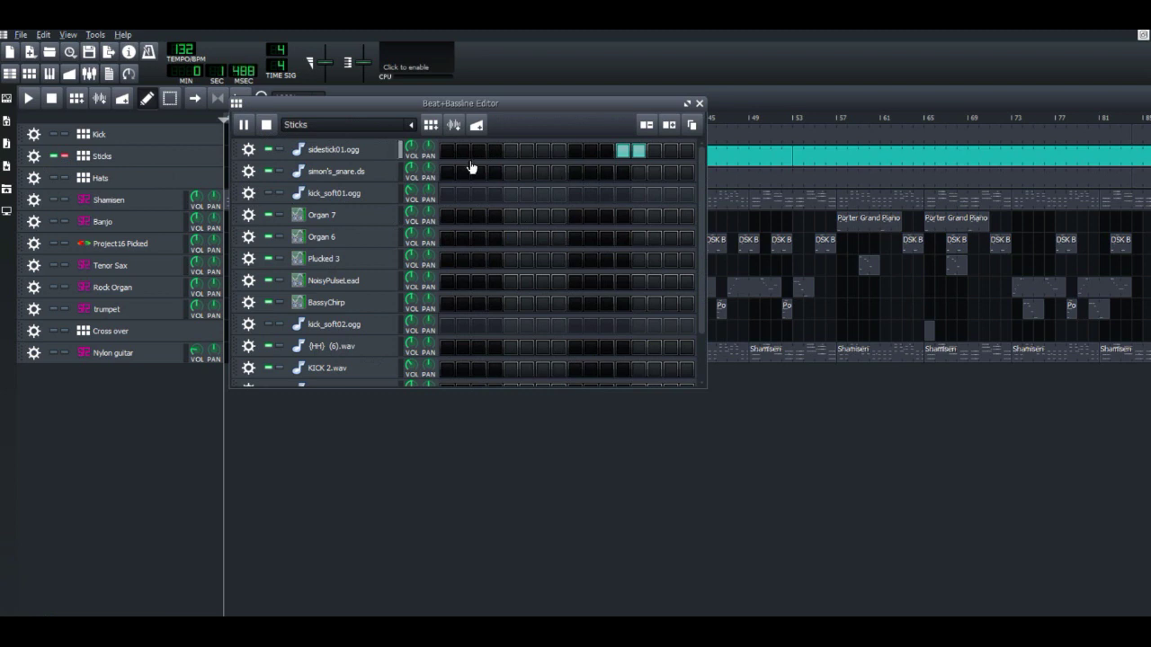
click(264, 127)
click(700, 105)
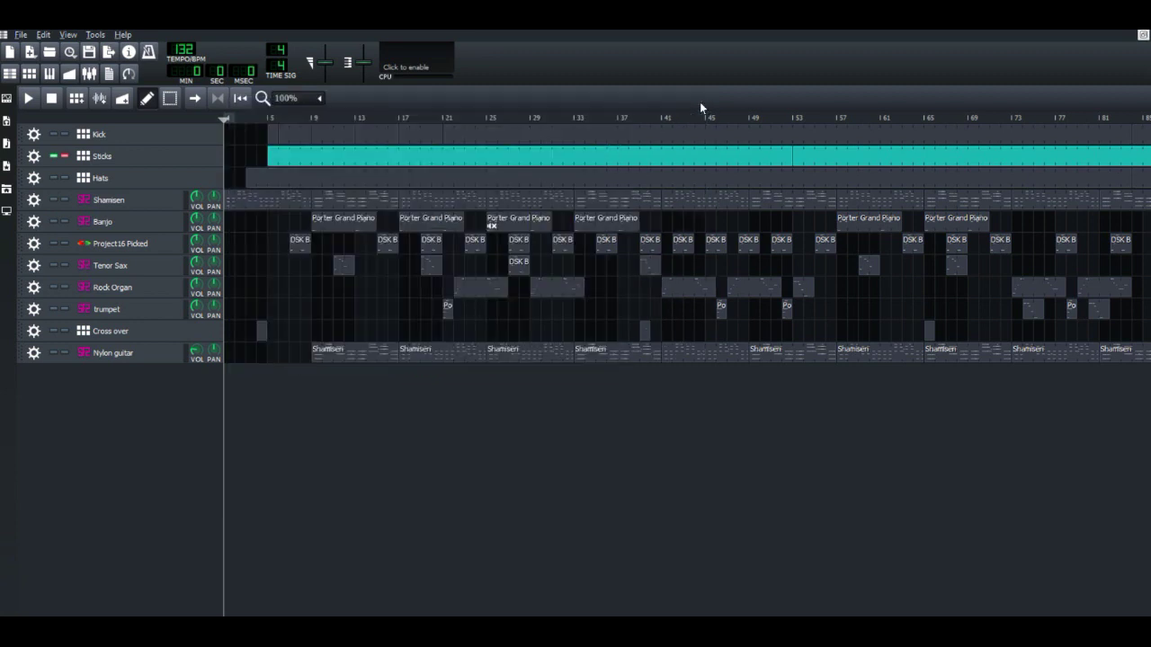
Unmute the Kick and Hats tracks alongside the soloed Sticks track and play the song
click(54, 137)
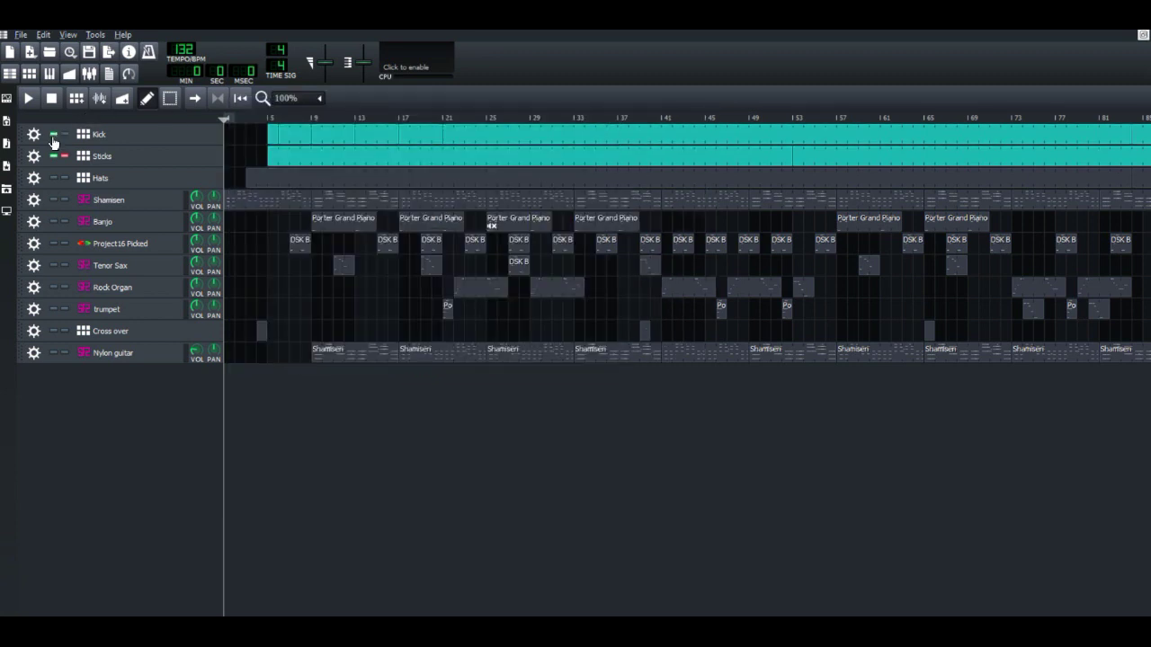
click(54, 178)
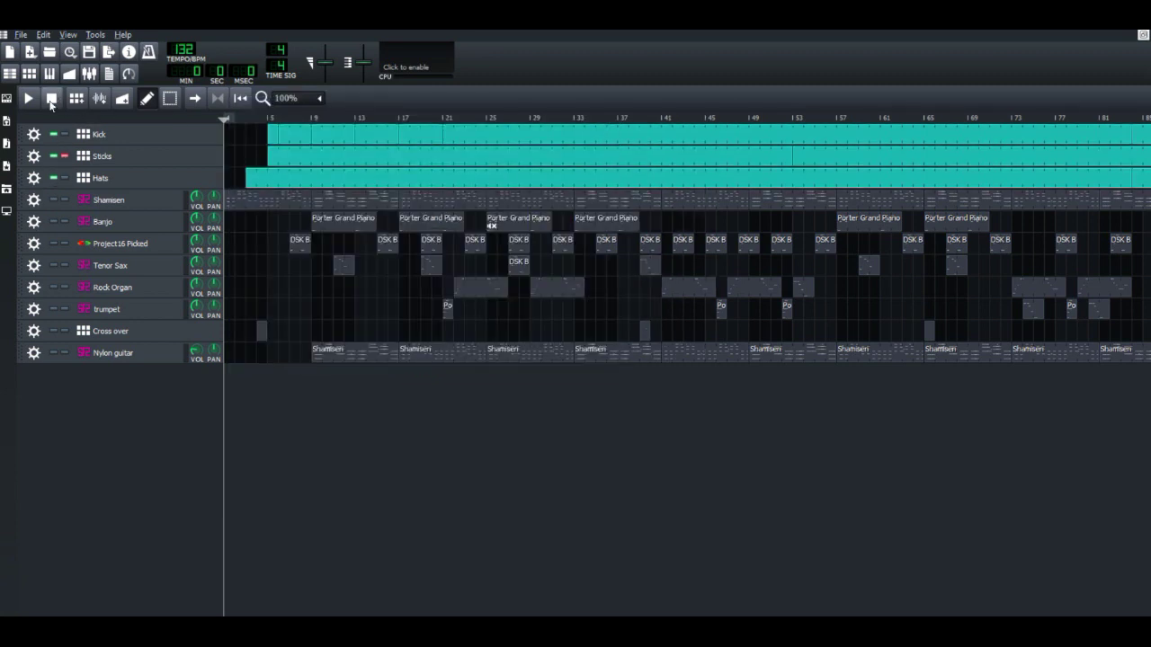
key(space)
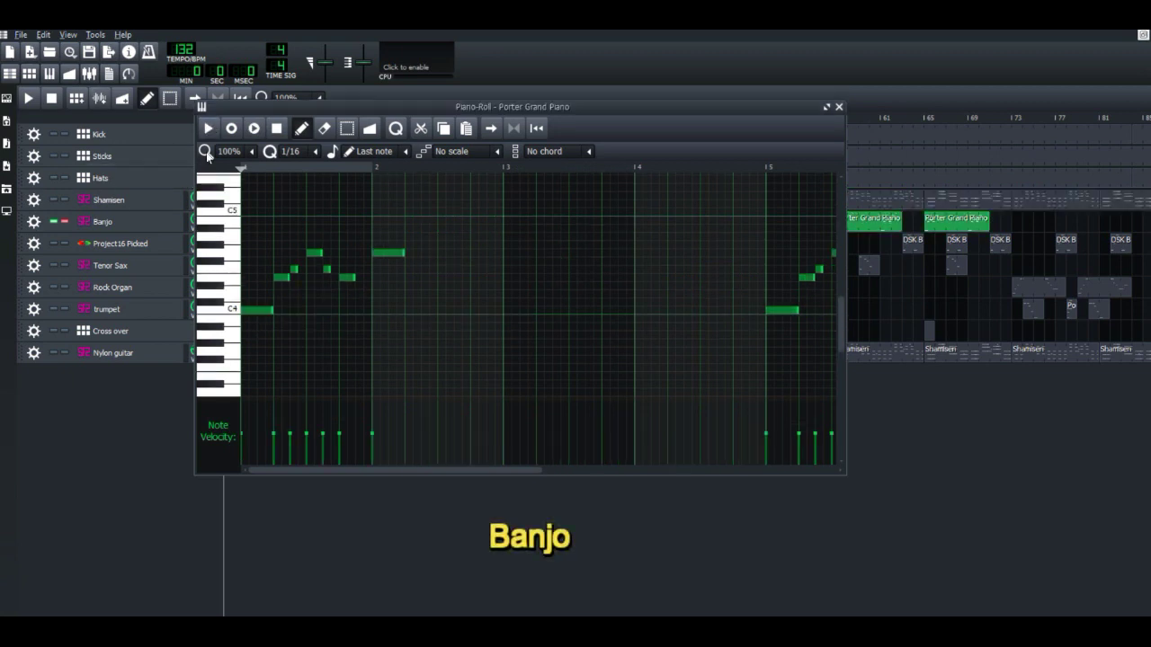
Listen to the Banjo pattern and the soloed Project16 Picked track's first clip in the Piano-Roll
click(208, 129)
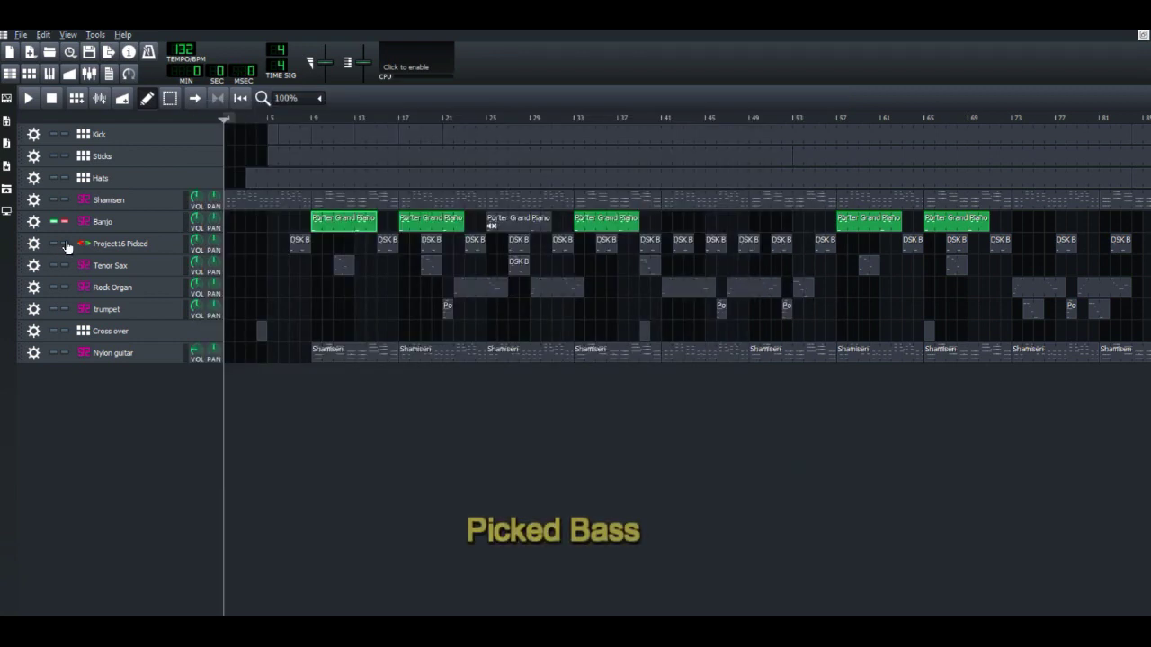
click(66, 245)
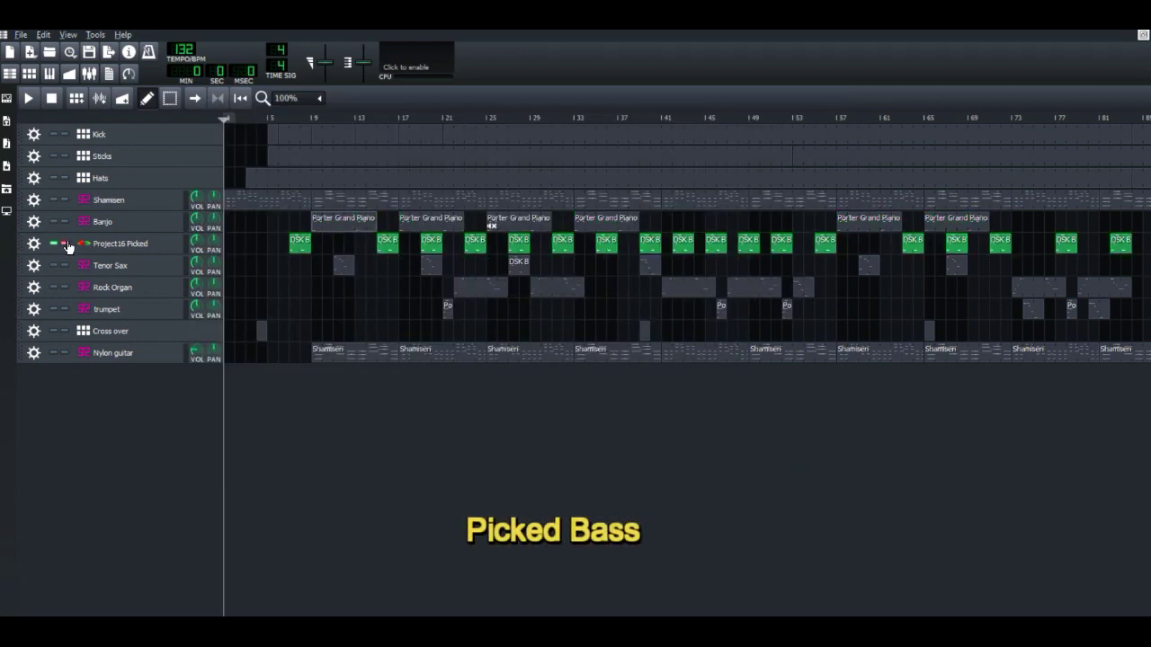
double_click(302, 243)
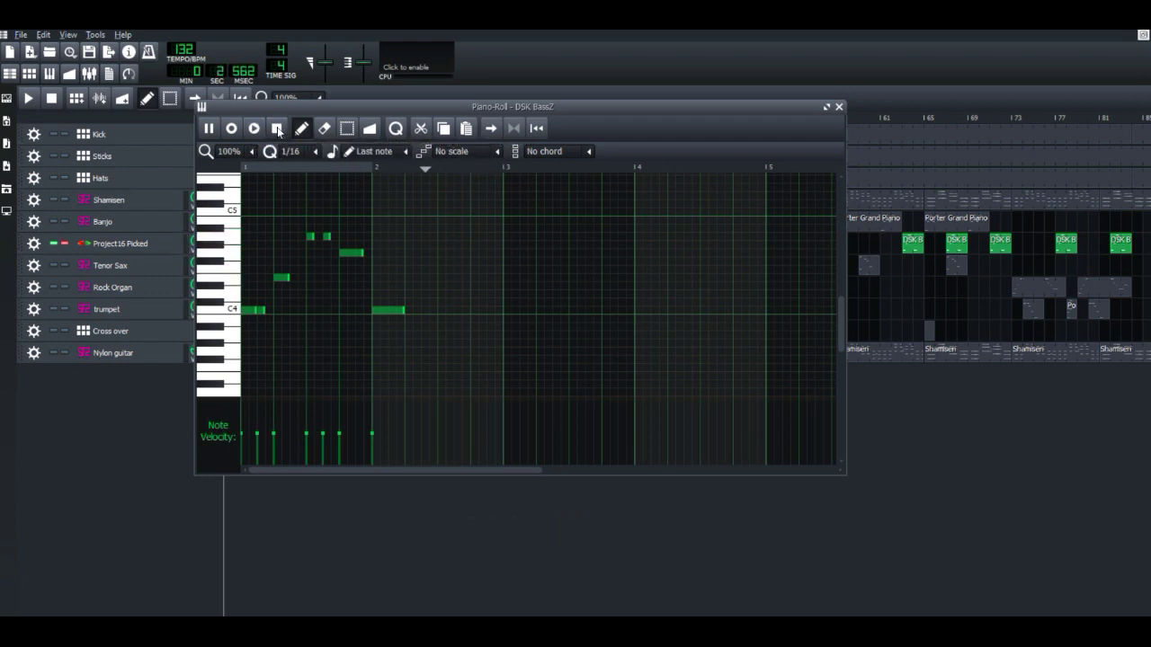
key(F7)
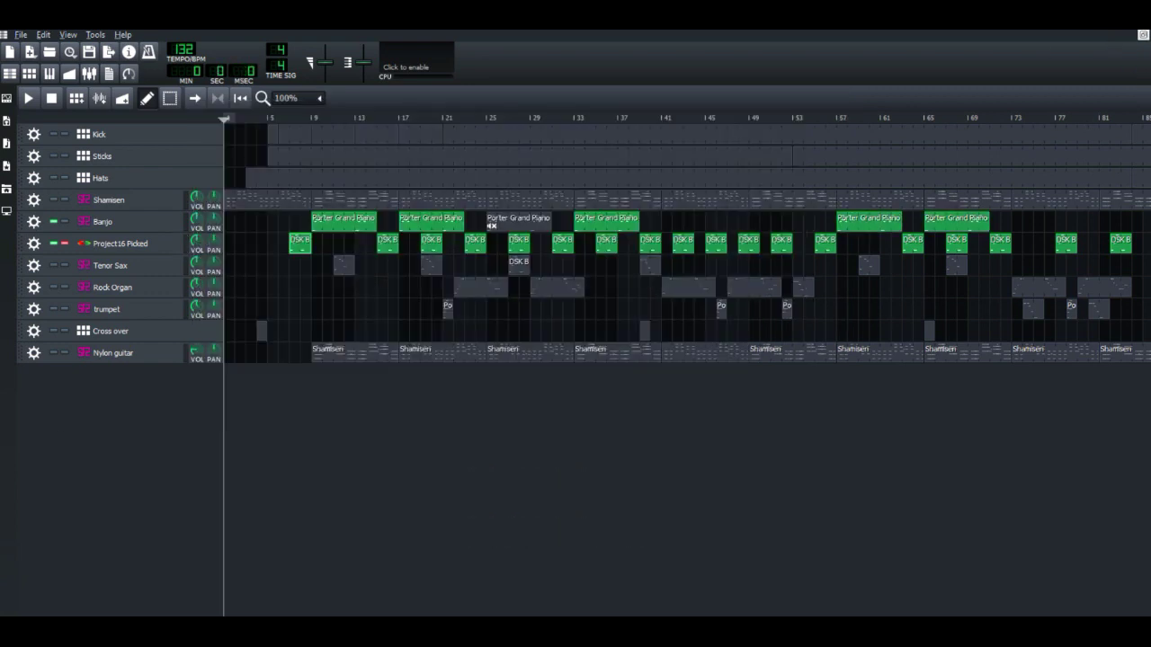
Unmute the Shamisen, Hats, Sticks and Kick tracks and play the song with the banjo and picked bass
click(53, 201)
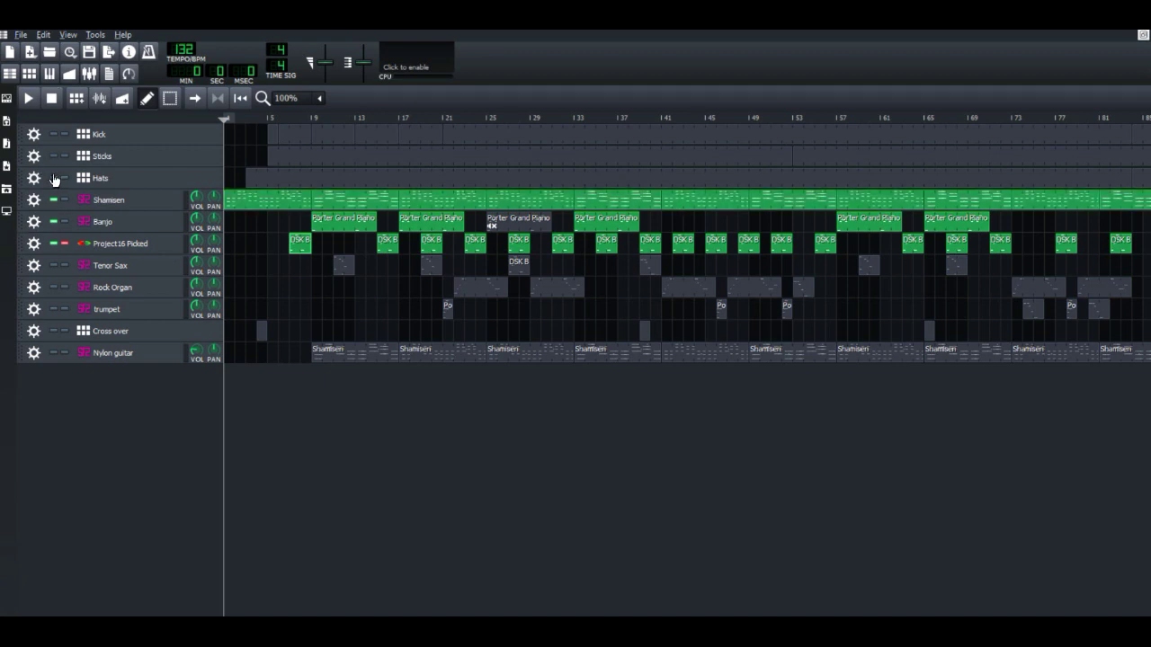
click(53, 178)
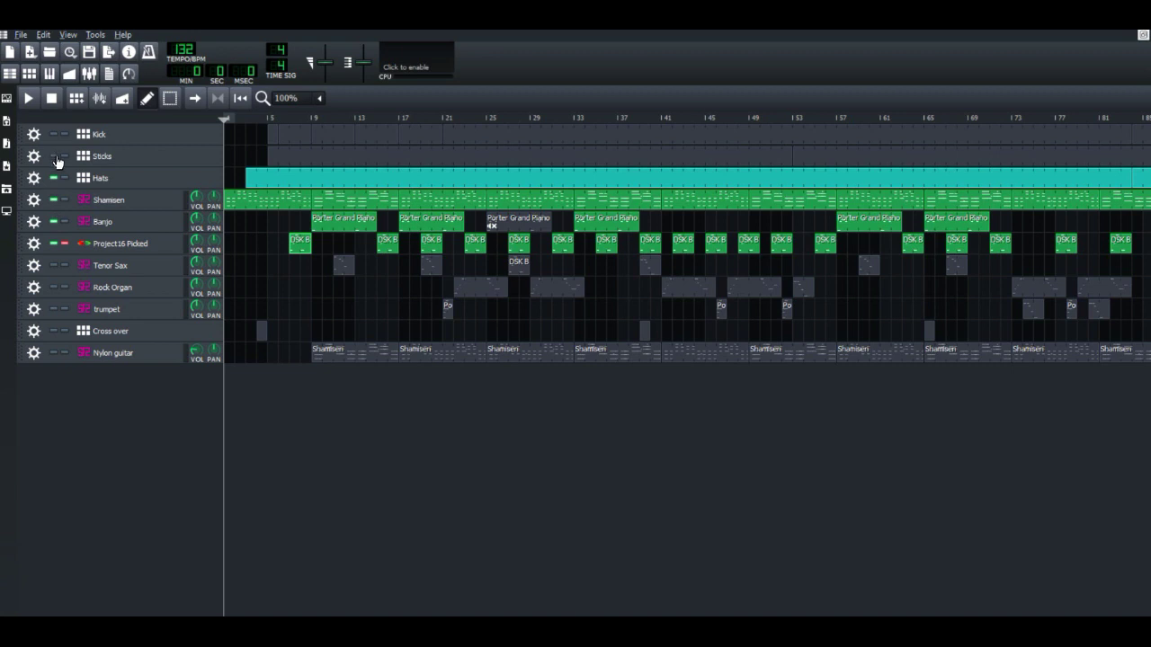
click(53, 156)
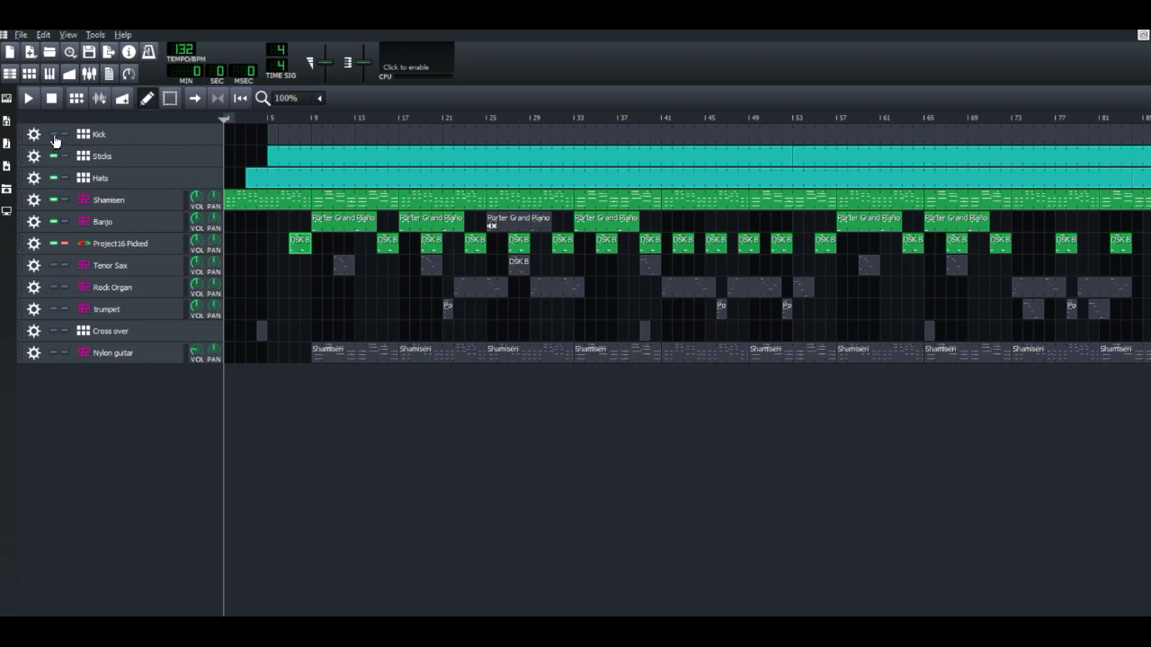
click(53, 135)
click(28, 99)
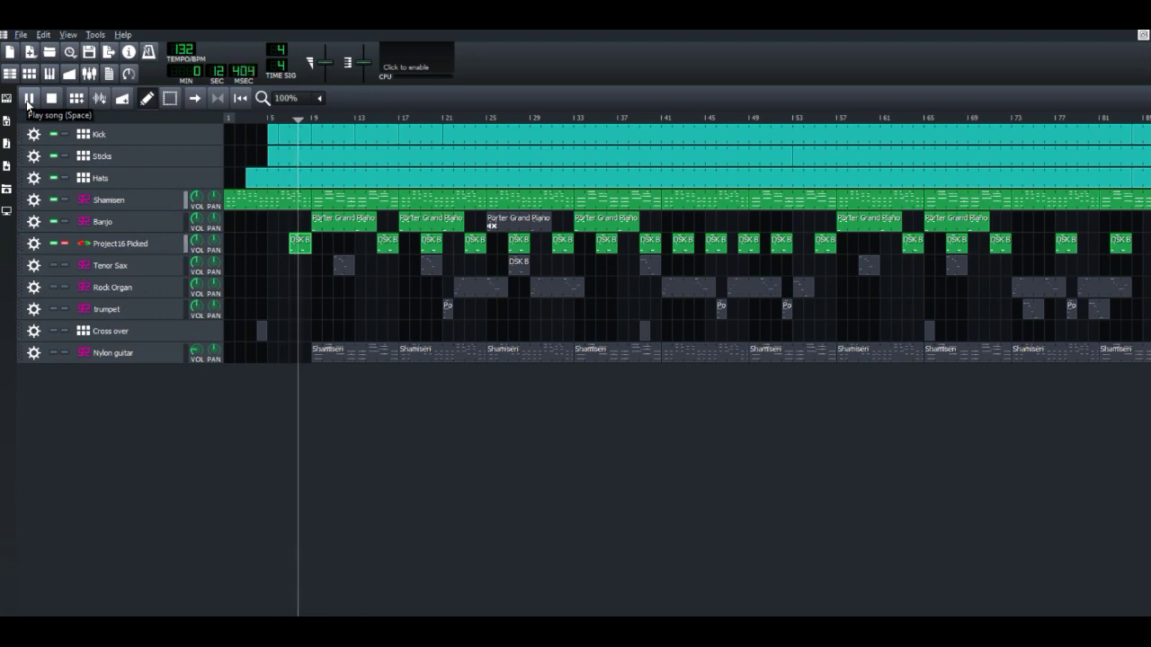
key(space)
Play the Cross over track's drum pattern in the Beat+Bassline Editor
key(F6)
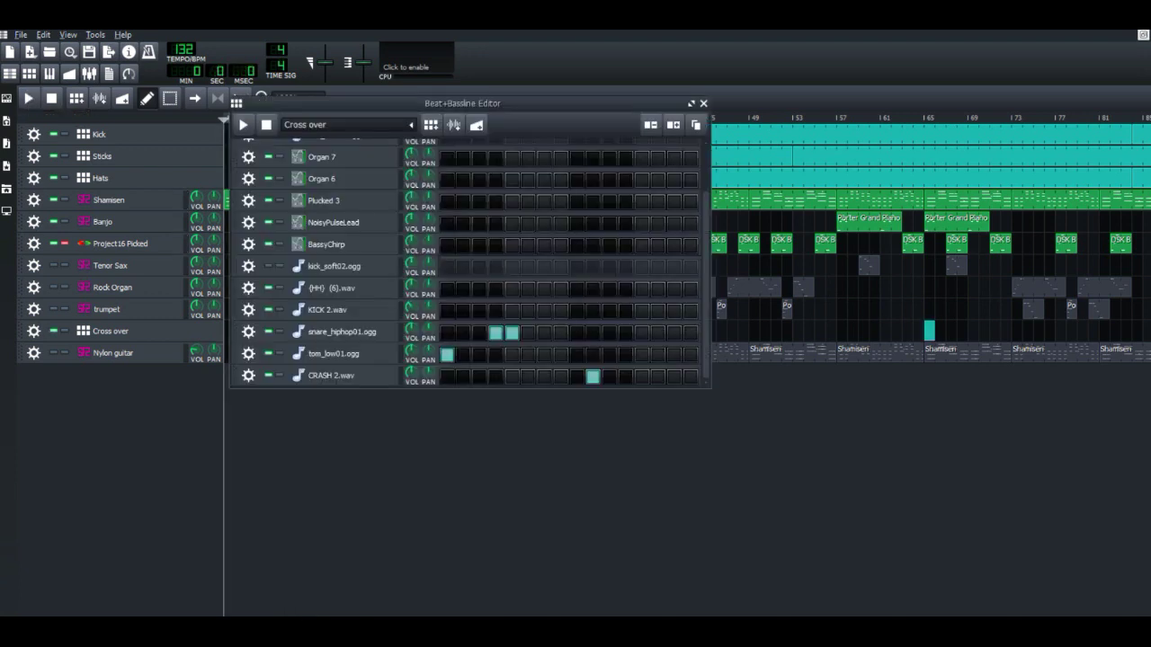
click(242, 126)
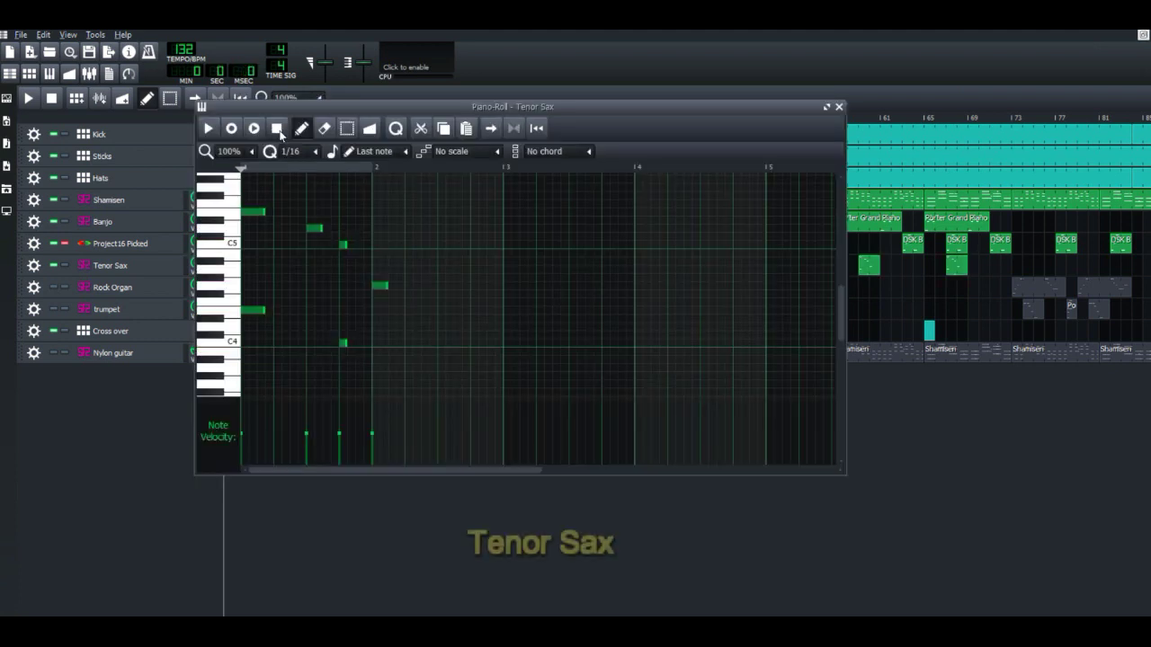
Listen to the Tenor Sax pattern in the Piano-Roll and play the song with the sax and Cross over tracks included
click(209, 128)
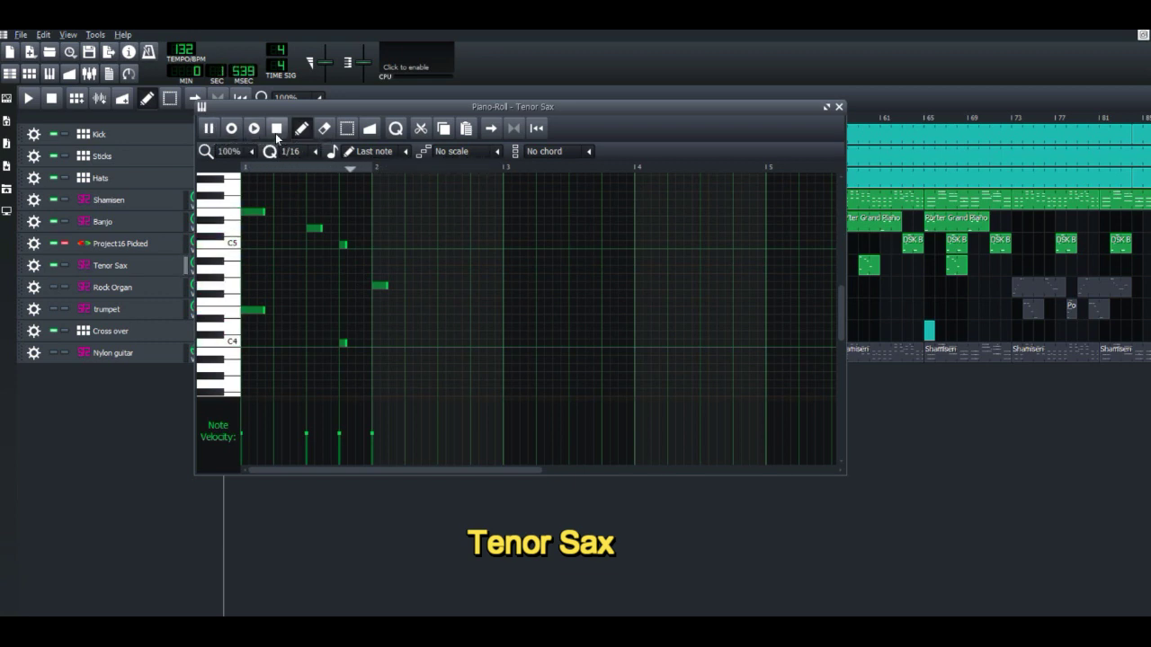
click(839, 109)
key(space)
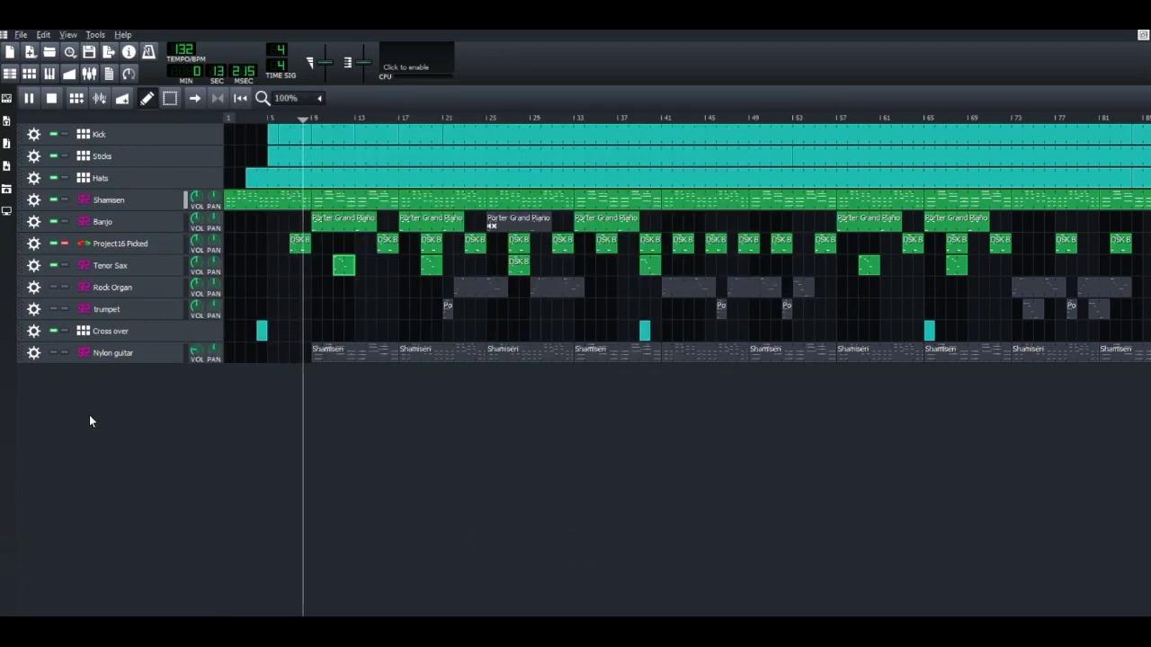
click(52, 99)
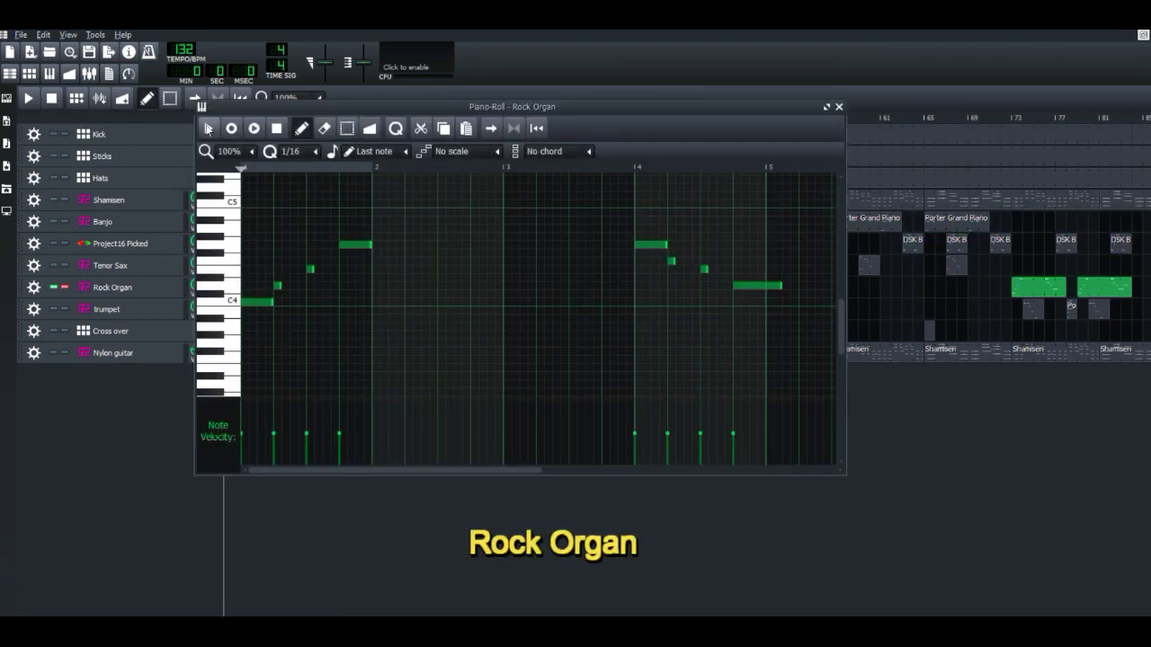
Listen to the soloed Rock Organ pattern in the Piano-Roll and close it
click(204, 130)
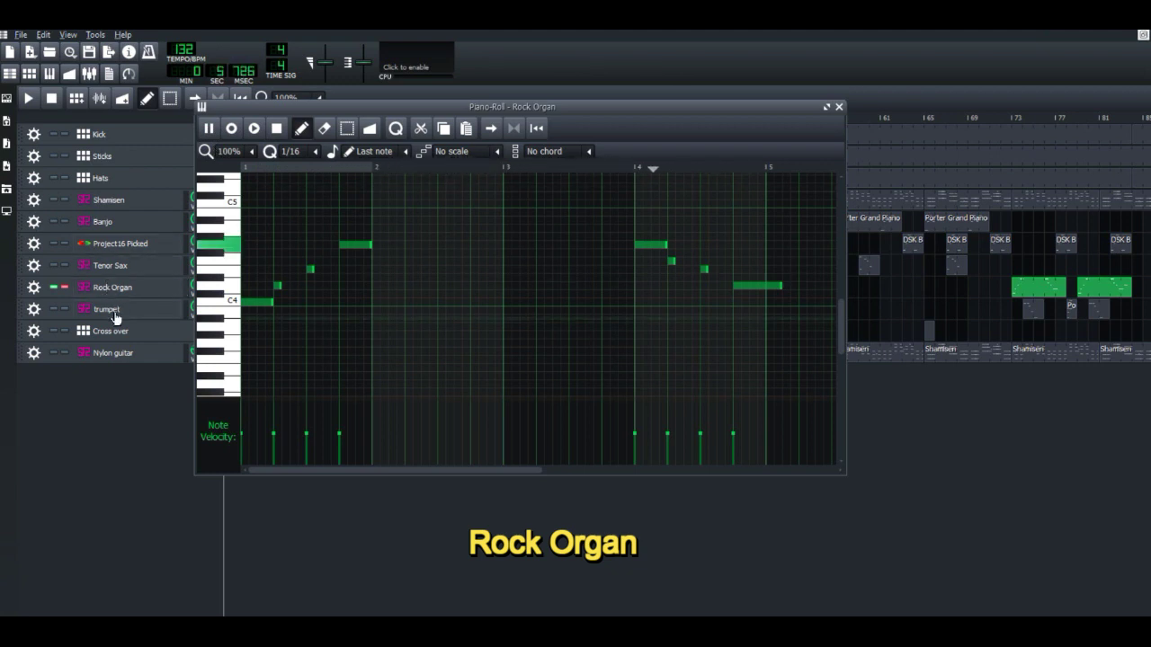
click(276, 129)
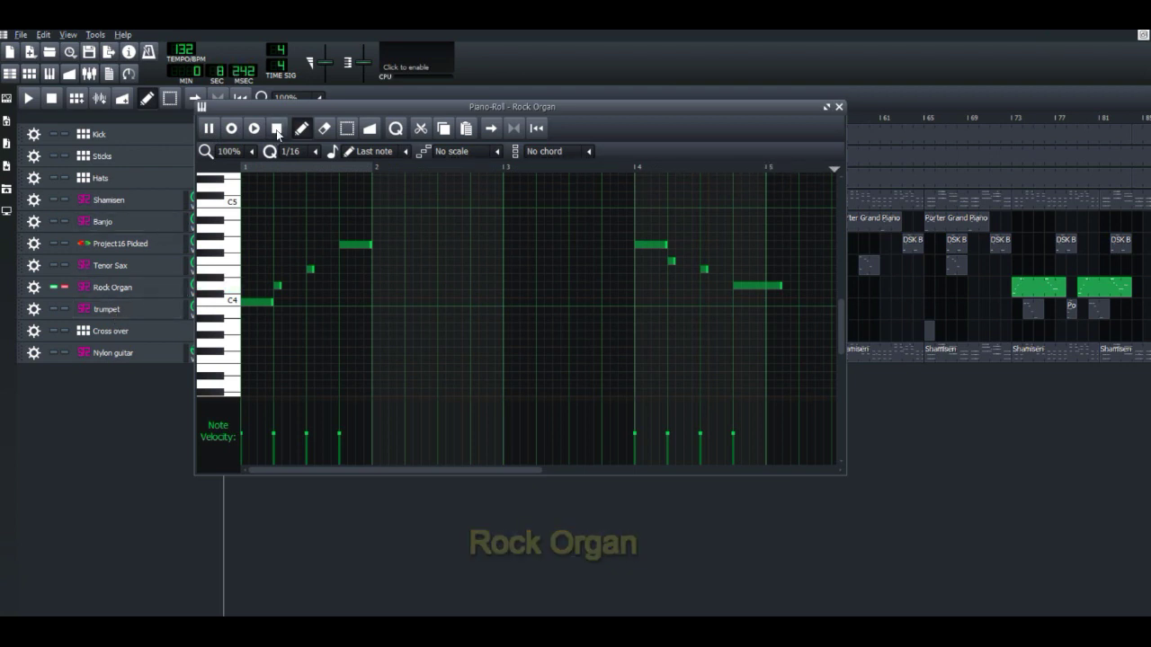
click(839, 108)
Listen to the trumpet track's first clip and the Nylon guitar pattern in the Piano-Roll
click(433, 306)
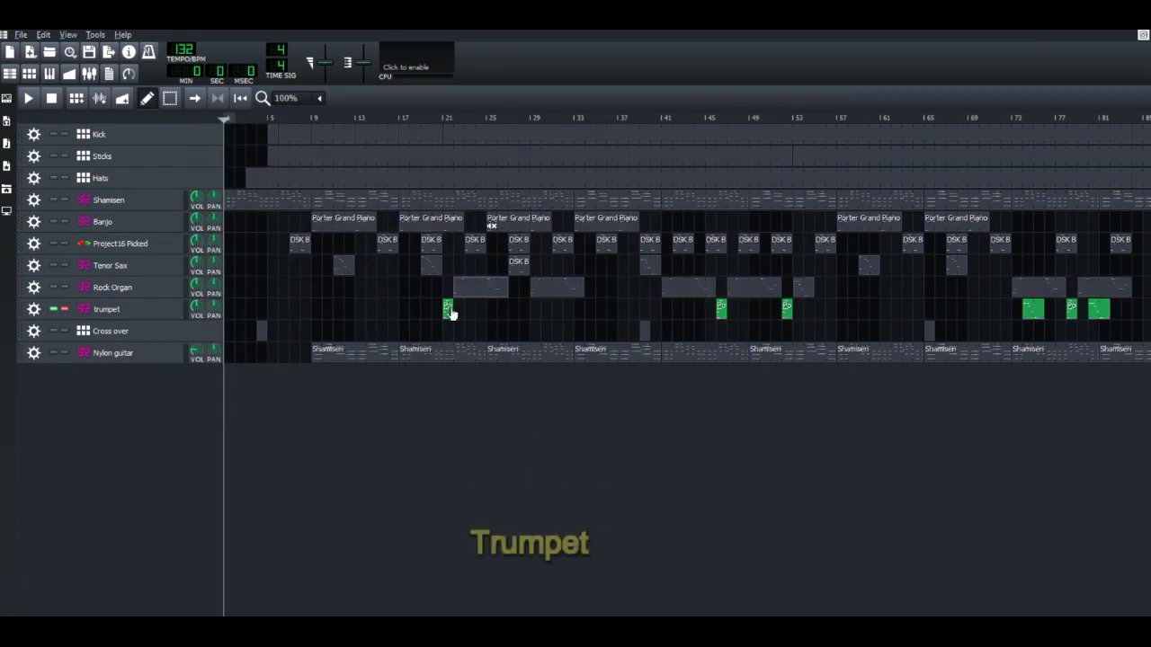
double_click(447, 311)
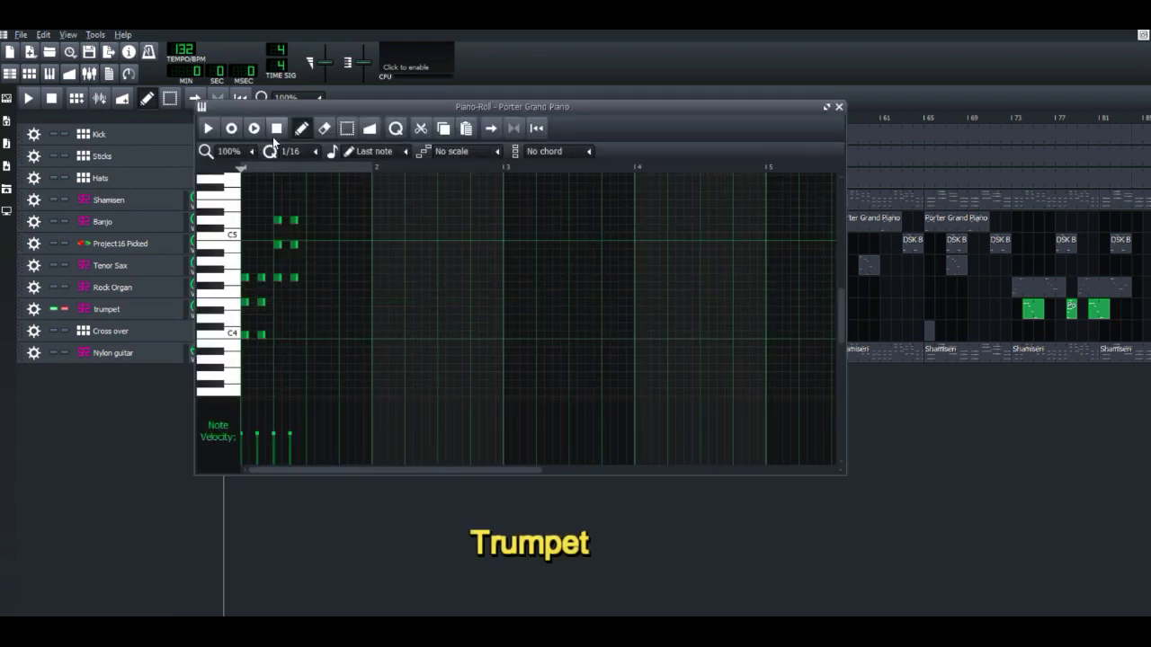
click(209, 127)
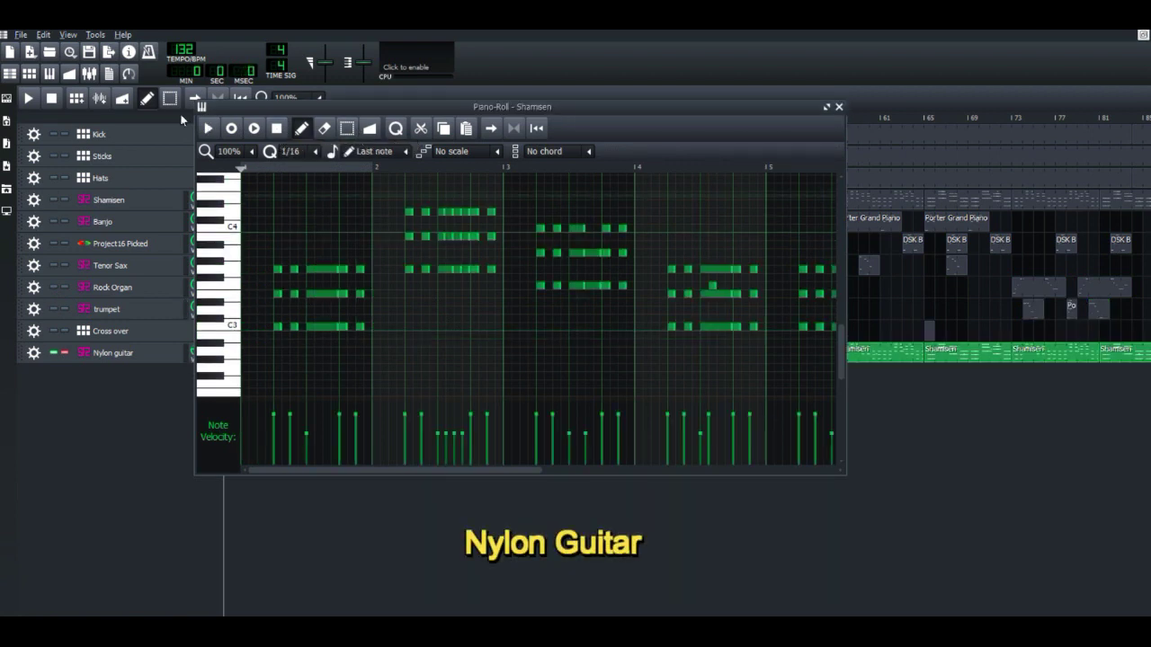
click(206, 129)
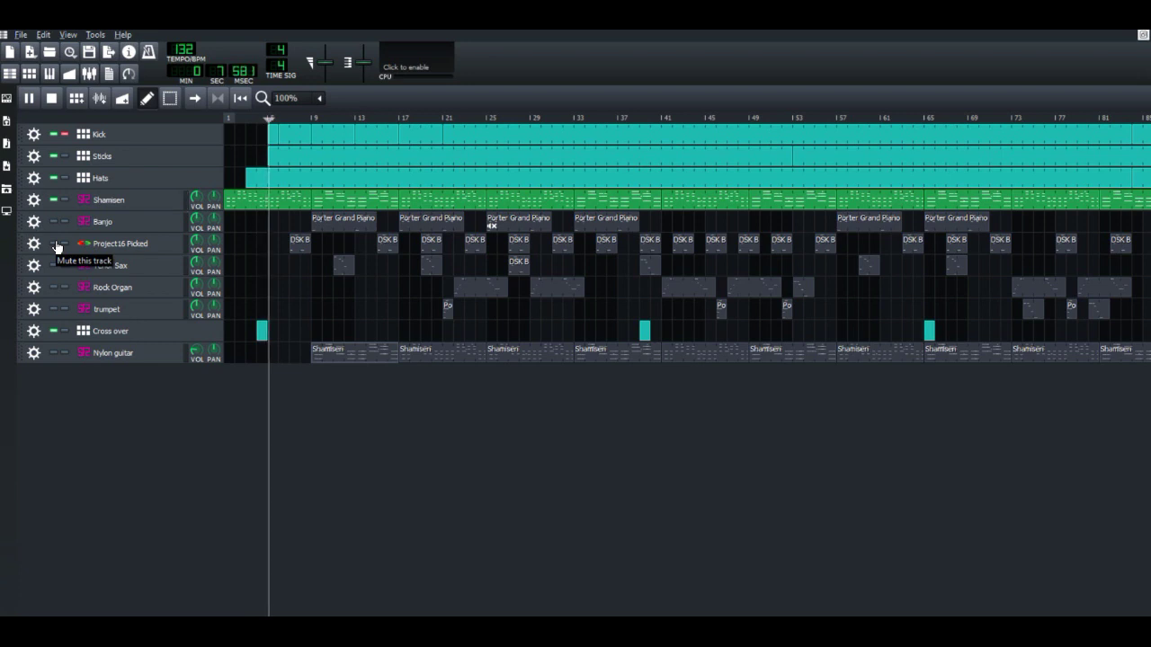
Unmute the Project16 Picked, Banjo, Tenor Sax, Nylon guitar, trumpet and Rock Organ tracks one by one while the song plays
click(55, 244)
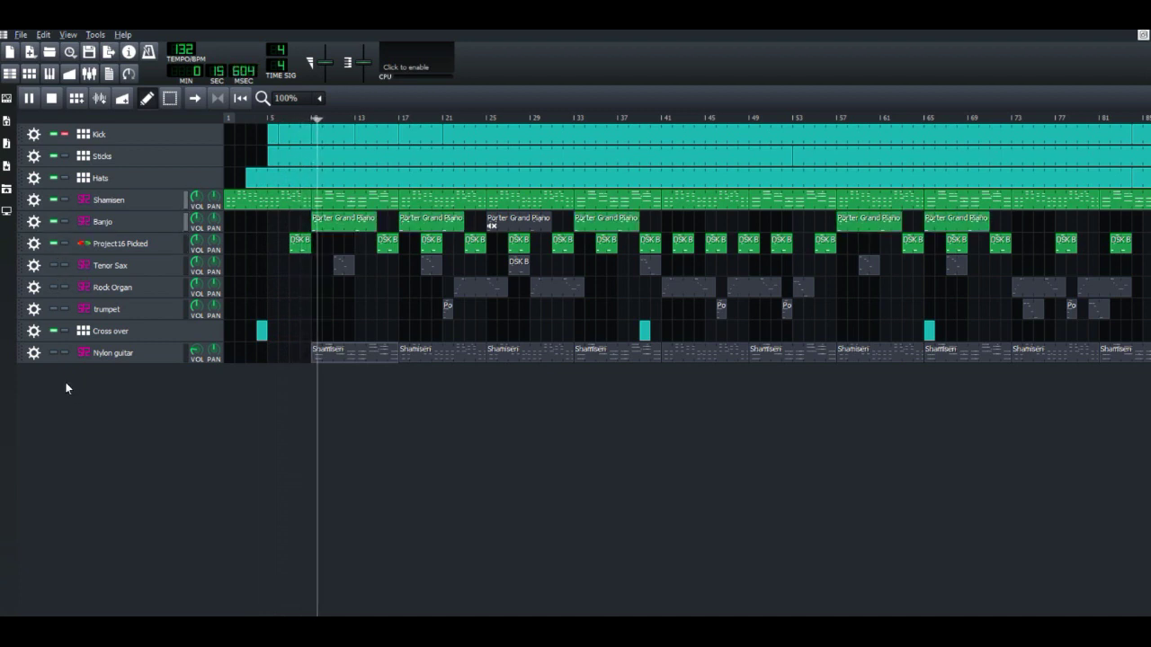
click(53, 265)
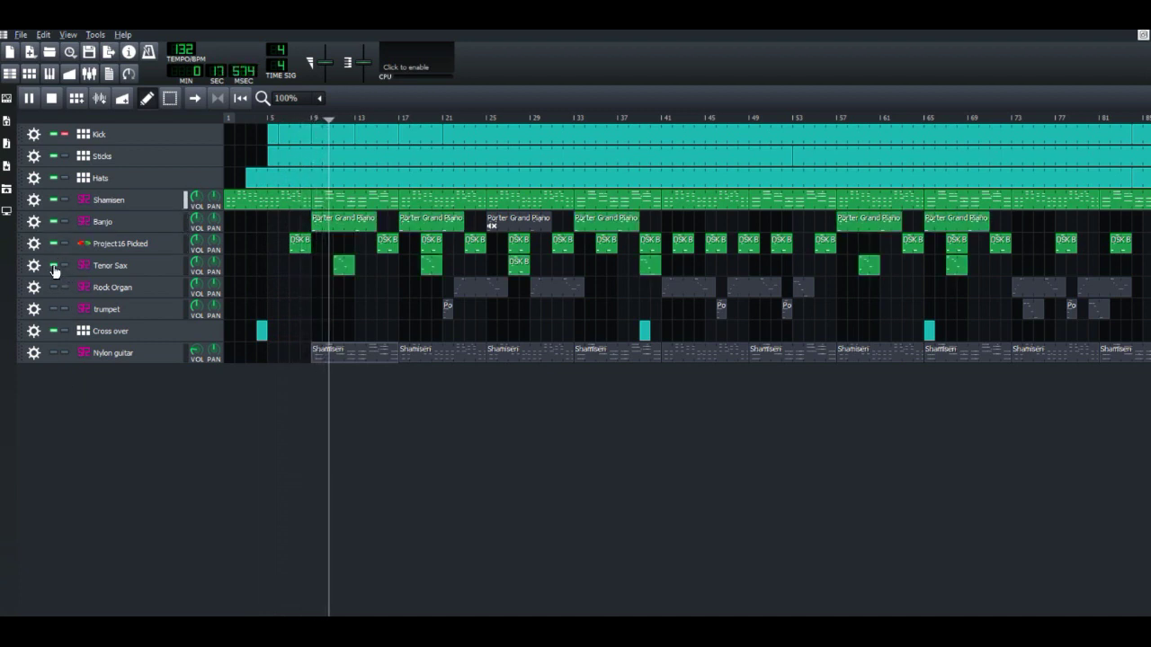
click(54, 353)
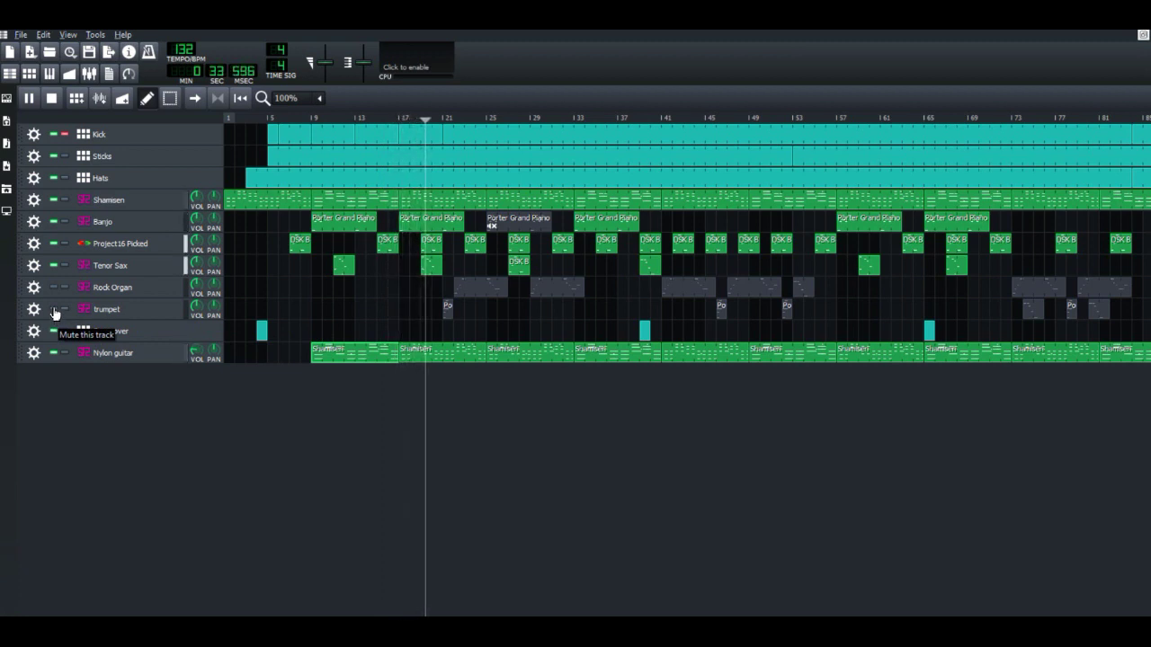
click(54, 311)
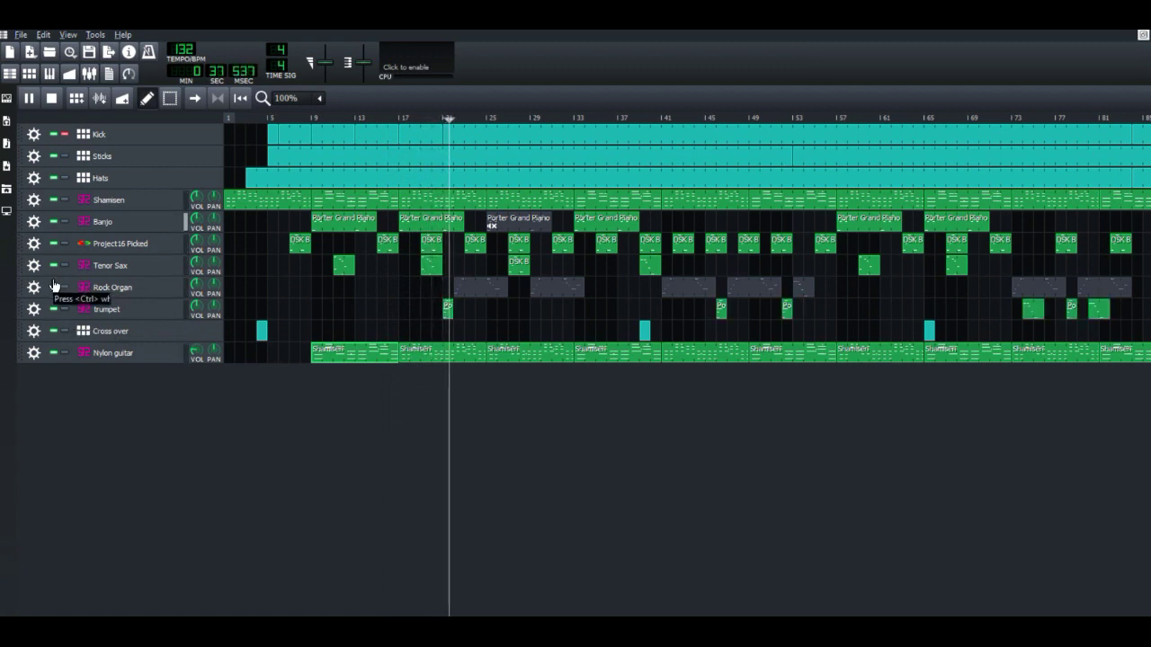
click(53, 289)
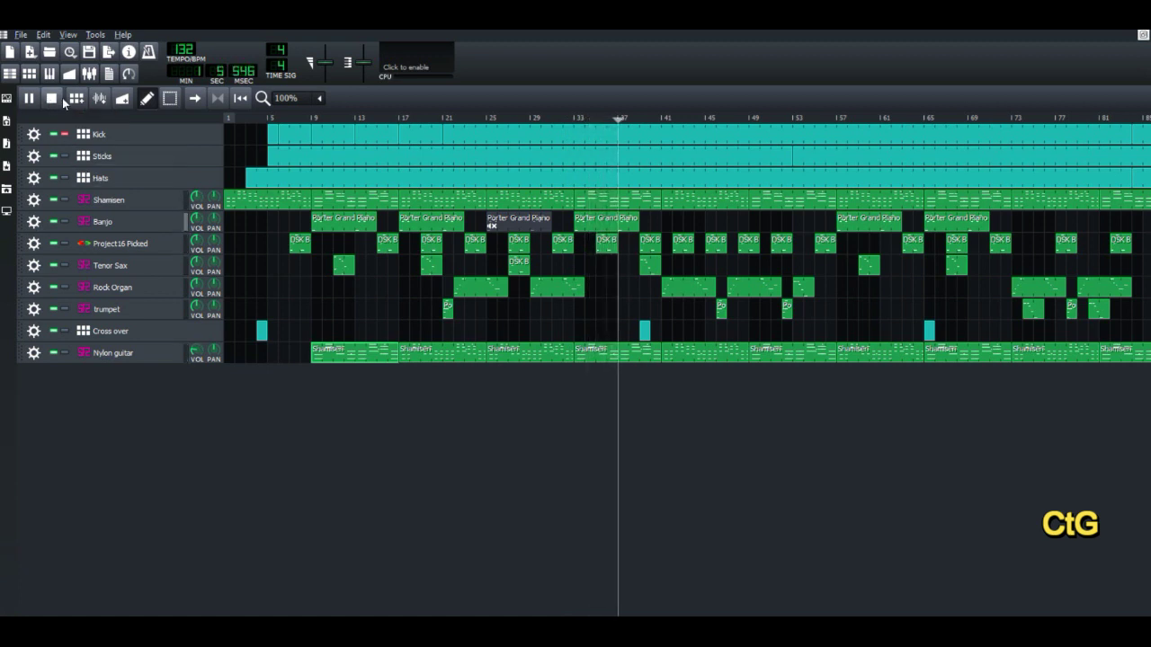
Open the FX-Mixer during playback and select the Nylon guitar channel to inspect its effects chain
click(89, 74)
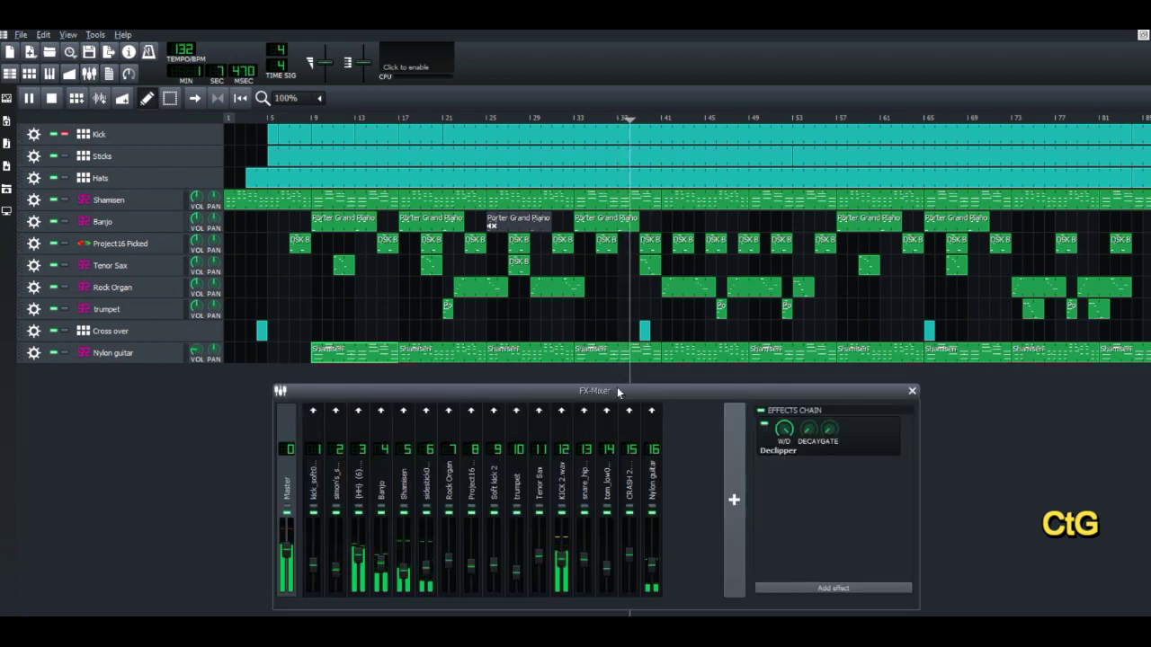
drag(616, 387, 627, 377)
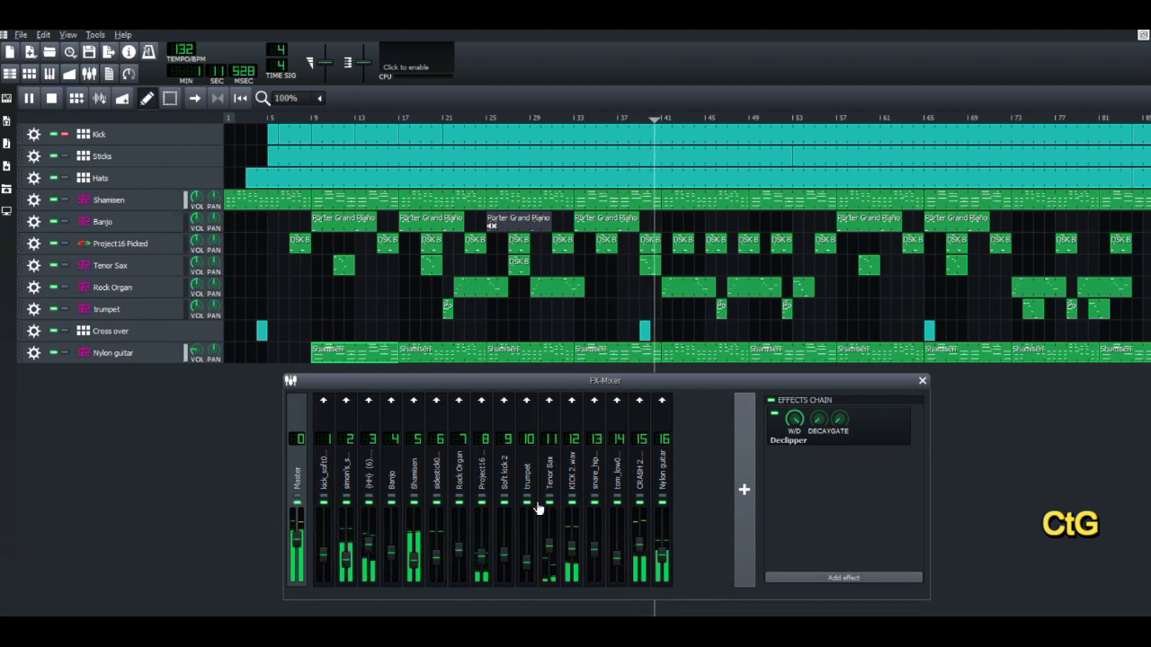
click(662, 487)
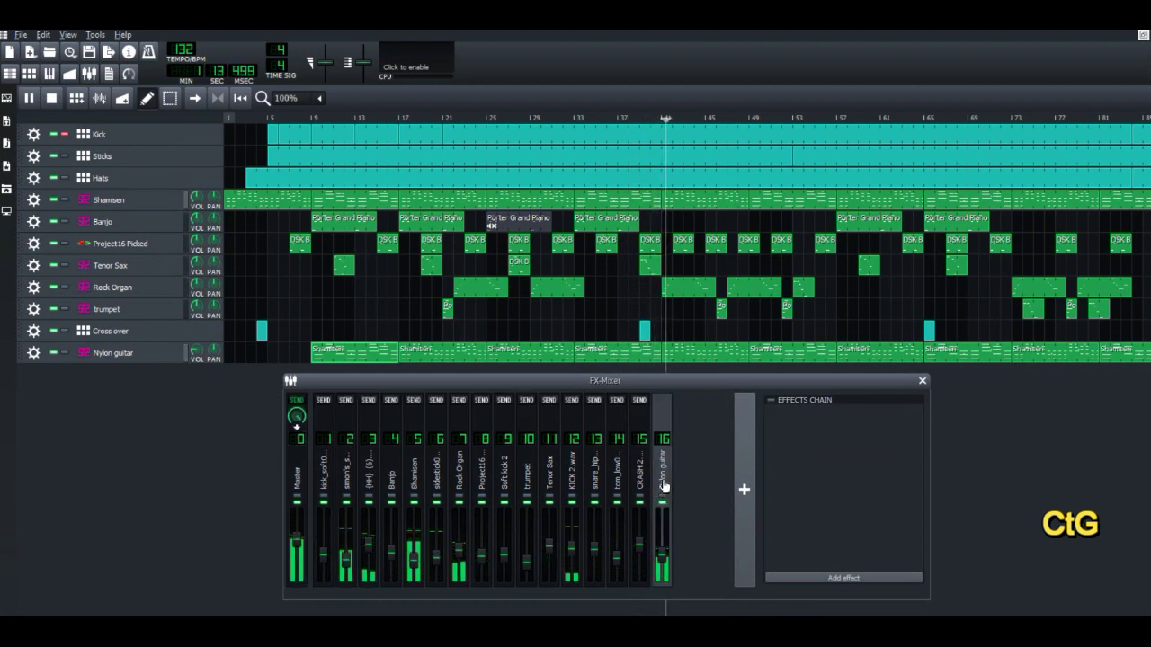
Inspect the effects chains of the KICK 2.wav and sidestick channels in the FX-Mixer during playback, and close the mixer
click(572, 486)
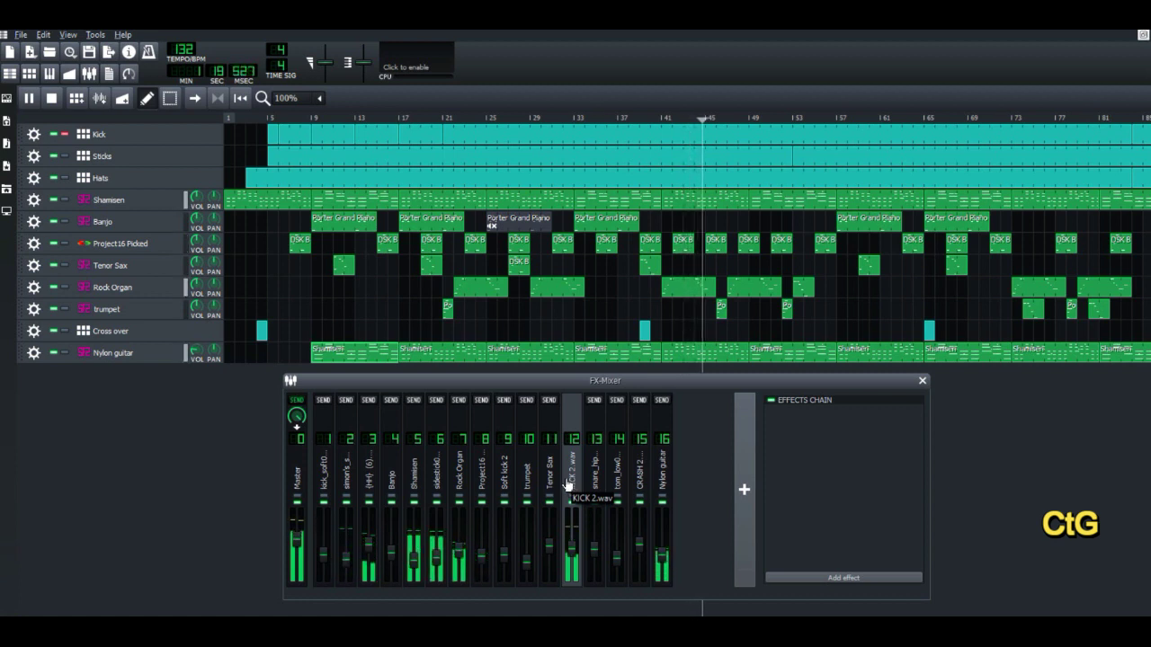
click(440, 488)
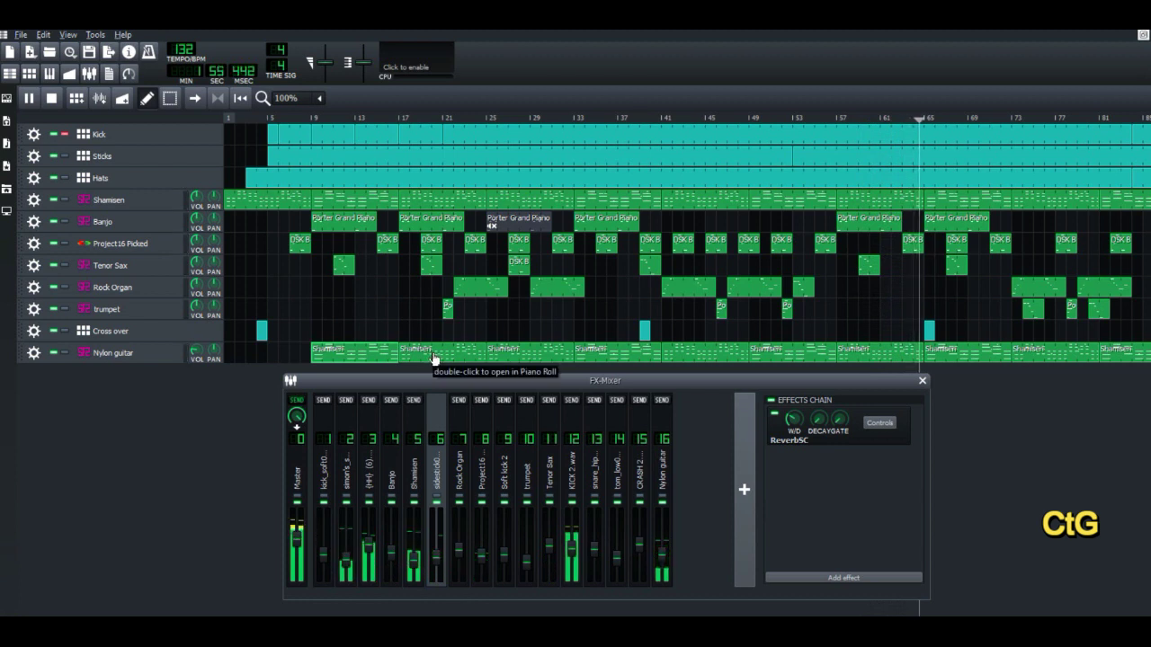
click(922, 382)
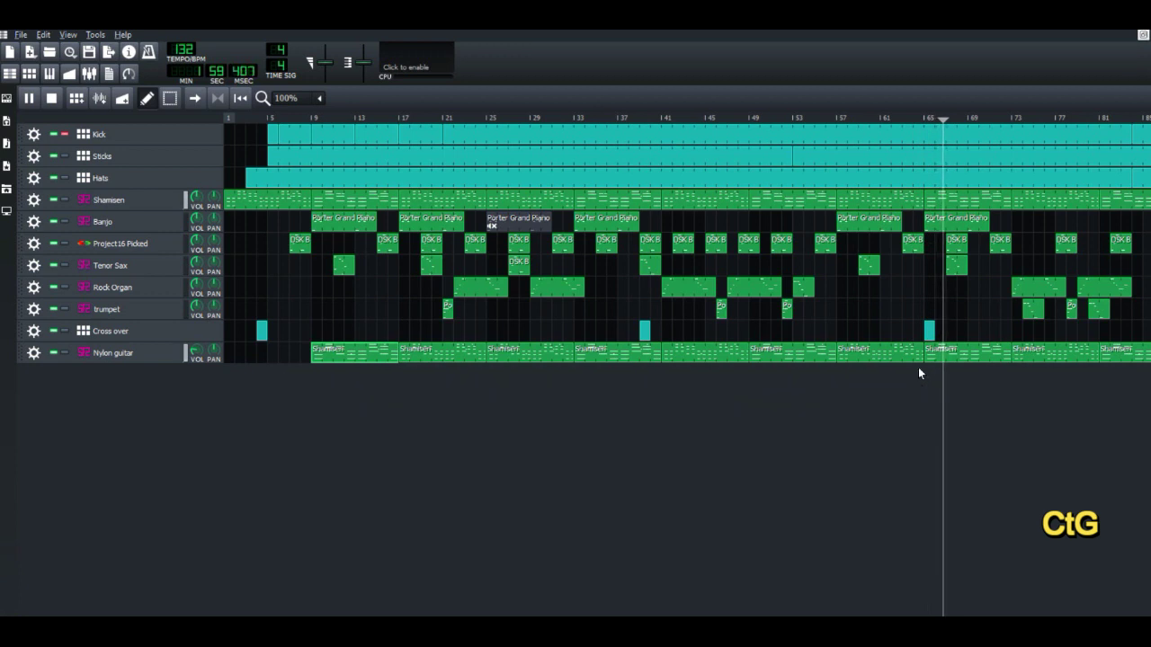
View the Nylon guitar clip at bar 65 and the Rock Organ clip at bar 73 in the Piano-Roll, closing each
double_click(955, 348)
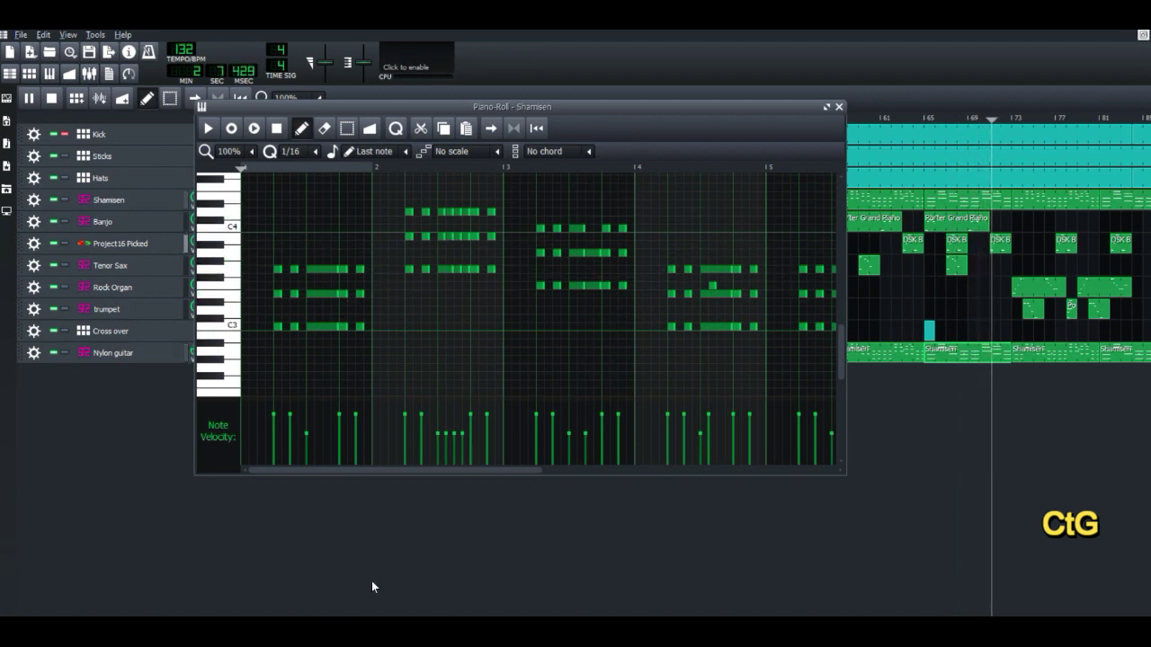
click(839, 106)
double_click(1038, 282)
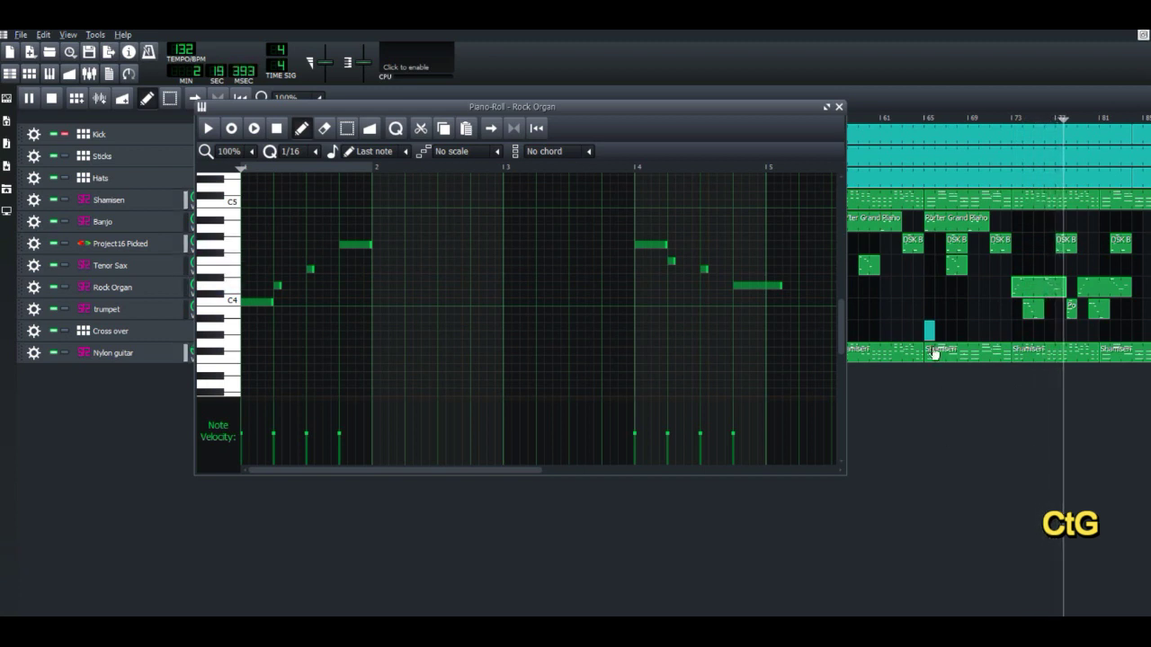
click(838, 107)
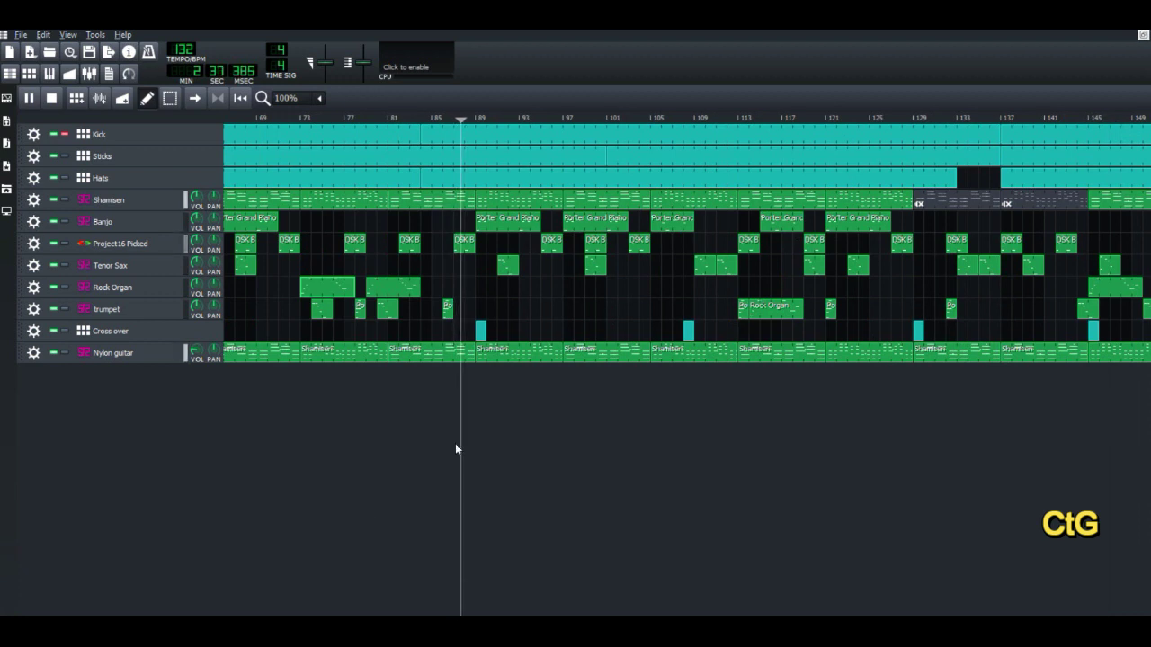
View the Tenor Sax clip at bar 91 and the Banjo clip at bar 97 in the Piano-Roll, closing each
double_click(506, 265)
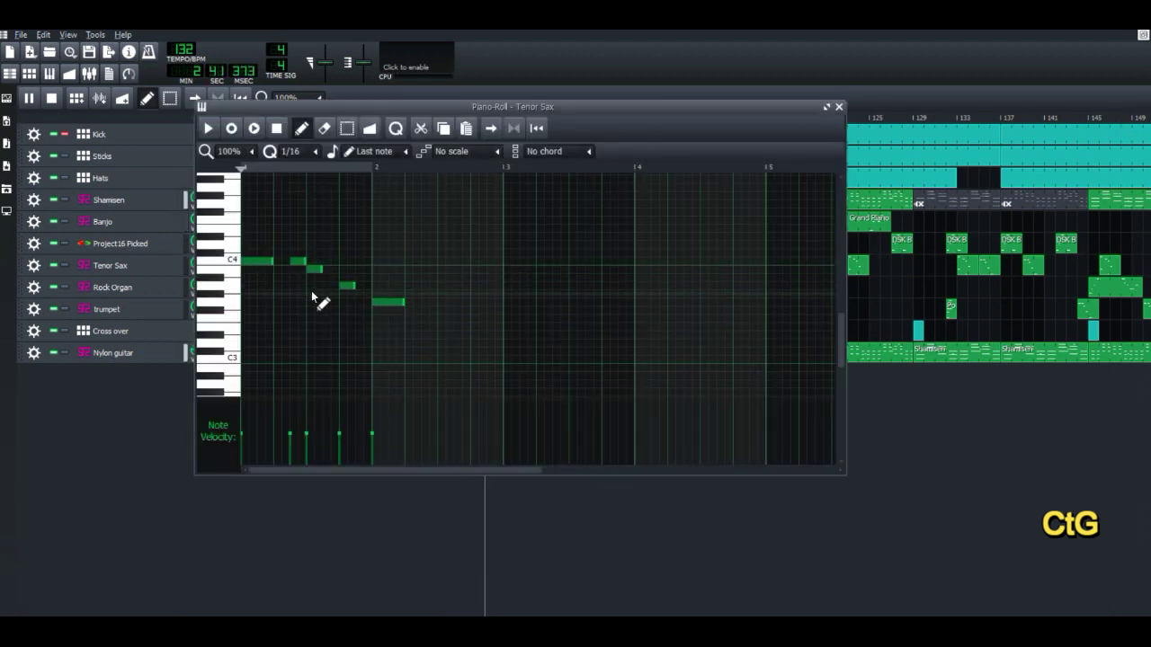
click(840, 107)
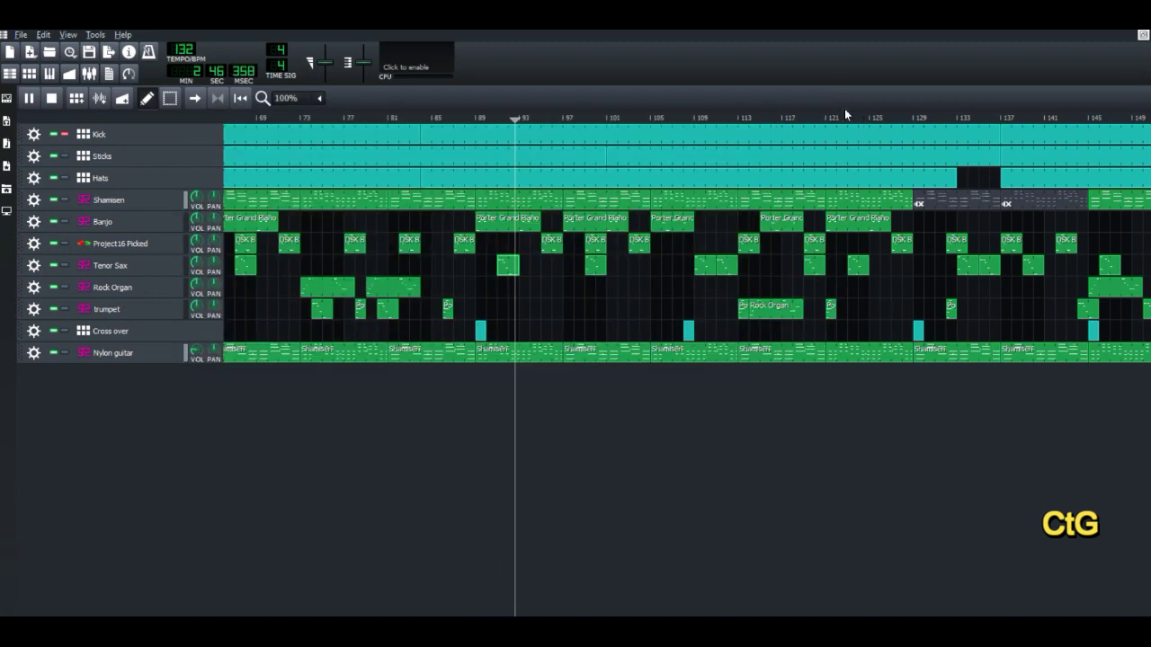
double_click(572, 232)
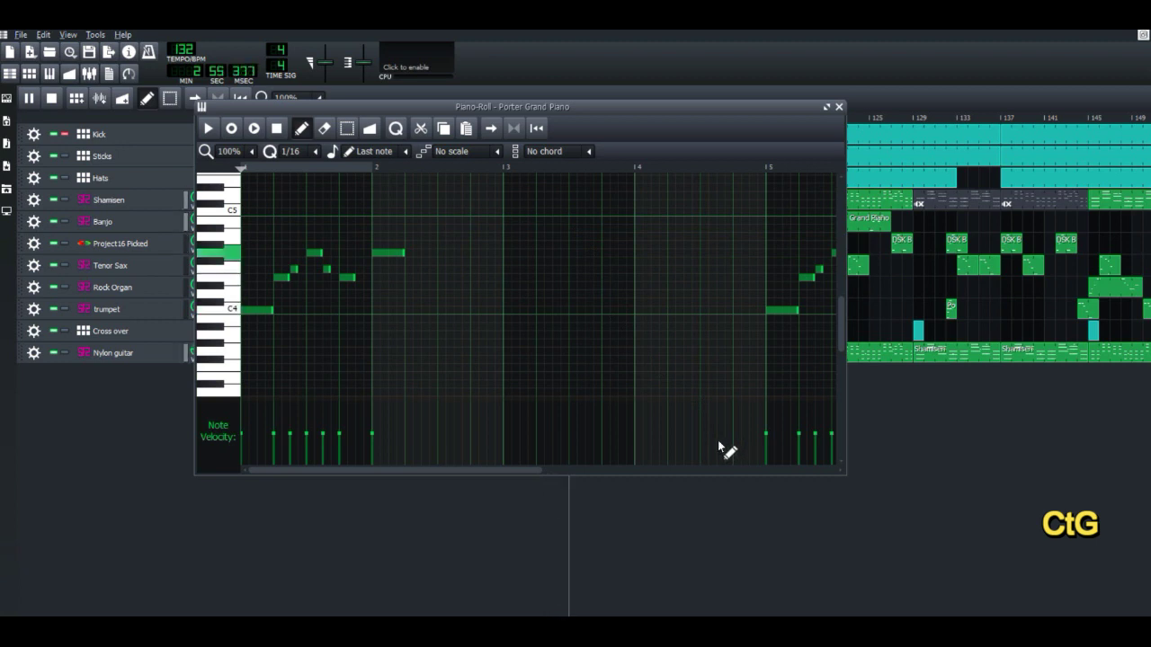
click(838, 107)
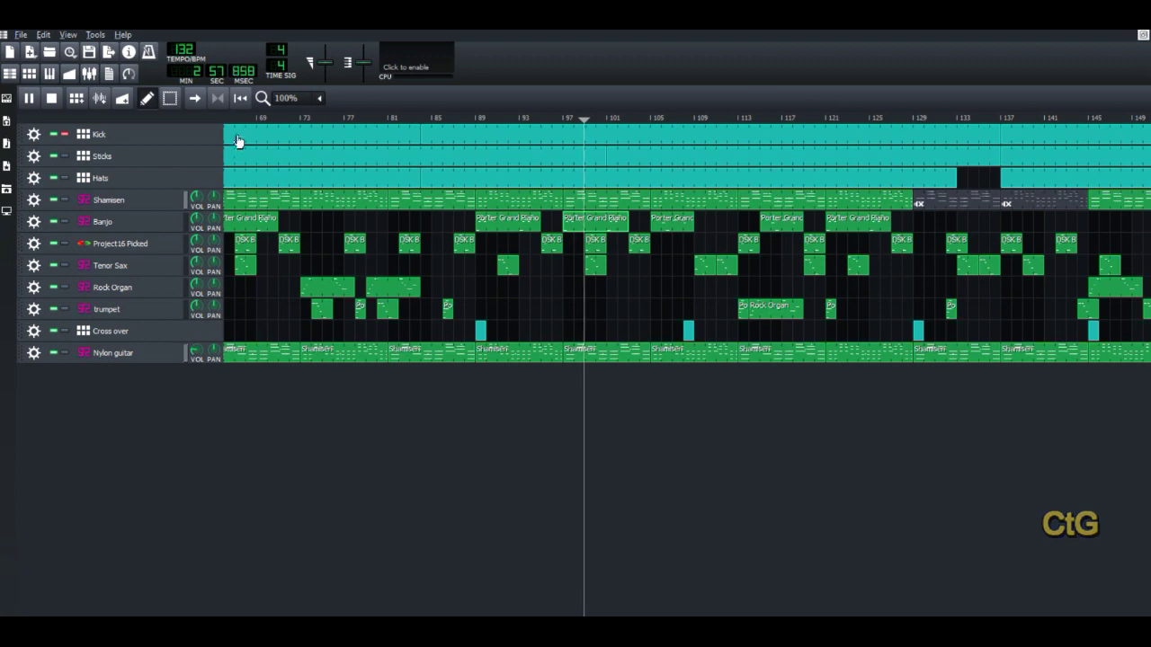
Check the channel levels in the FX-Mixer, and view the trumpet track's Rock Organ clip near bar 113 in the Piano-Roll
click(89, 76)
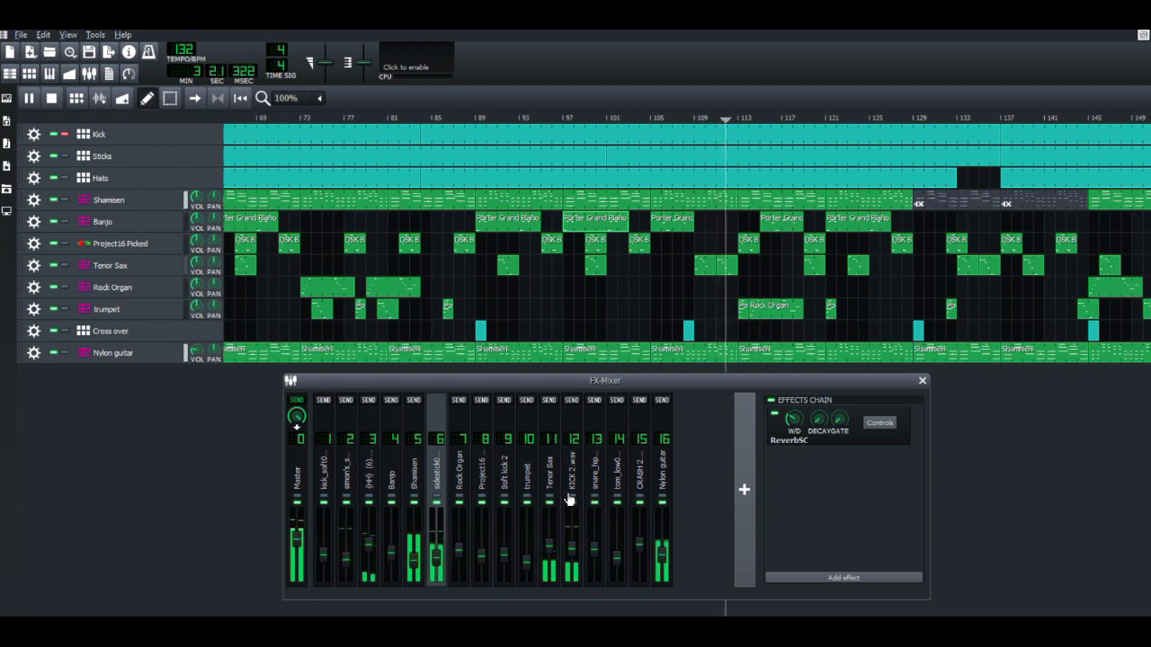
click(745, 308)
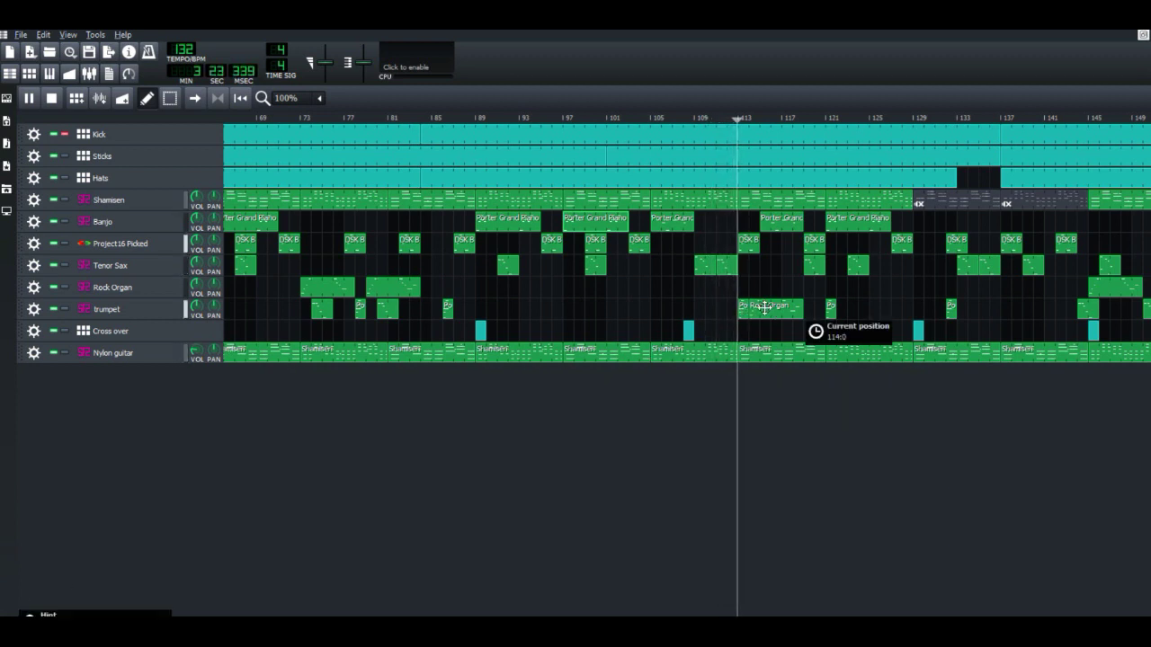
double_click(765, 308)
click(232, 305)
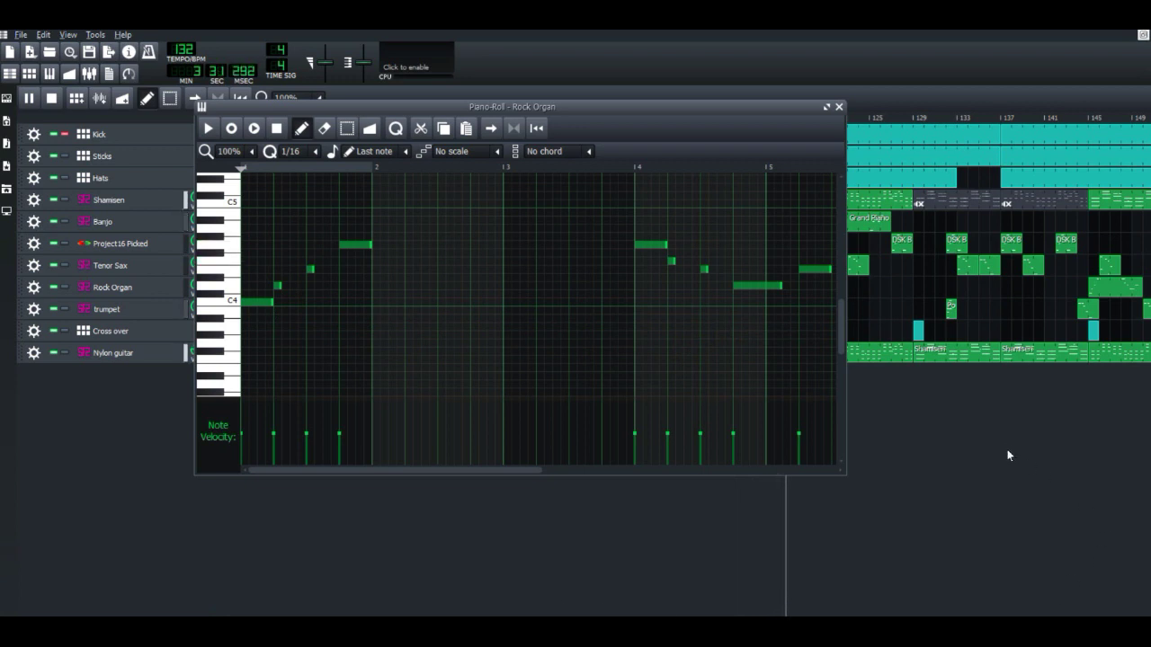
click(838, 107)
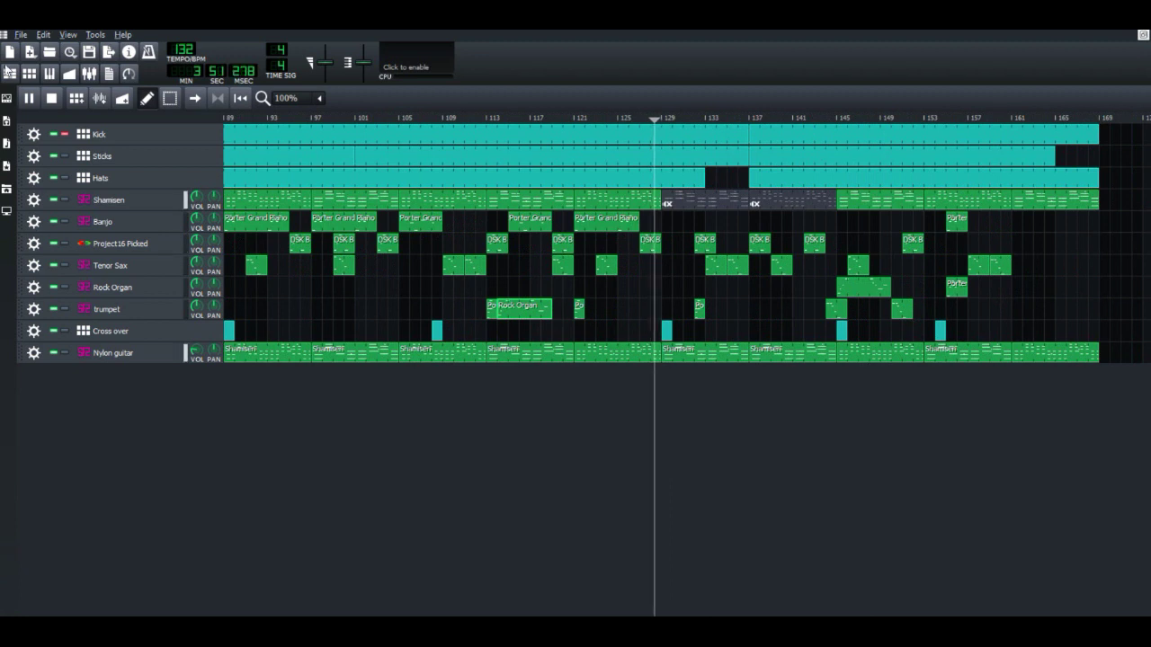
Review the FX-Mixer levels before and after viewing the Nylon guitar clip at bar 137 in the Piano-Roll
click(90, 74)
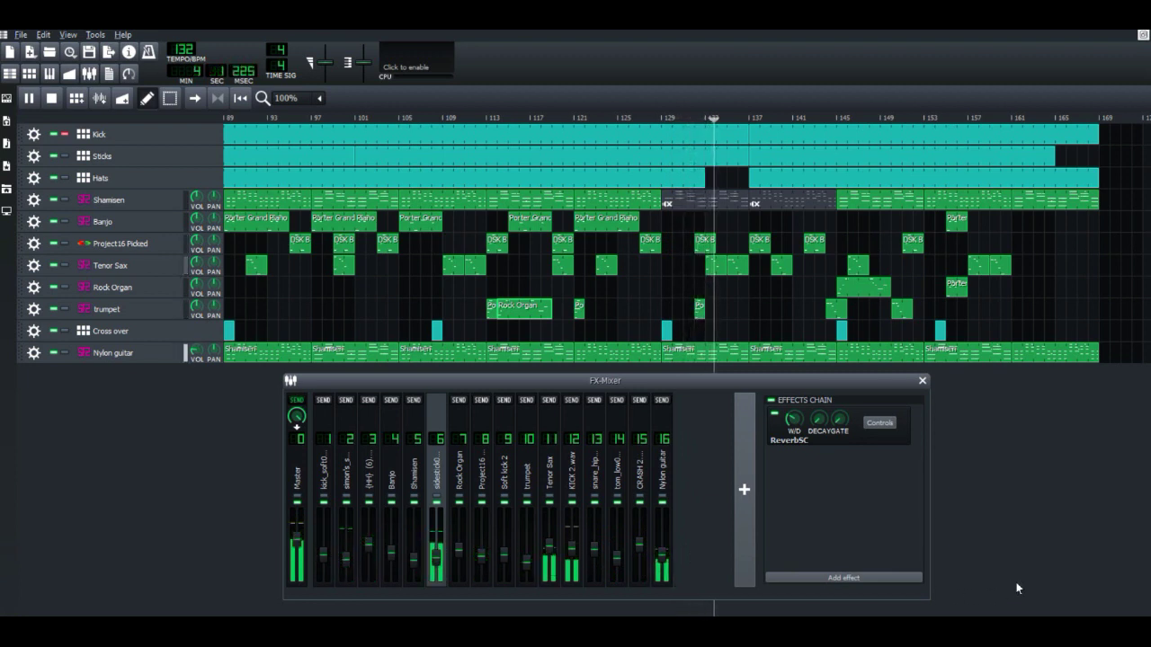
double_click(772, 356)
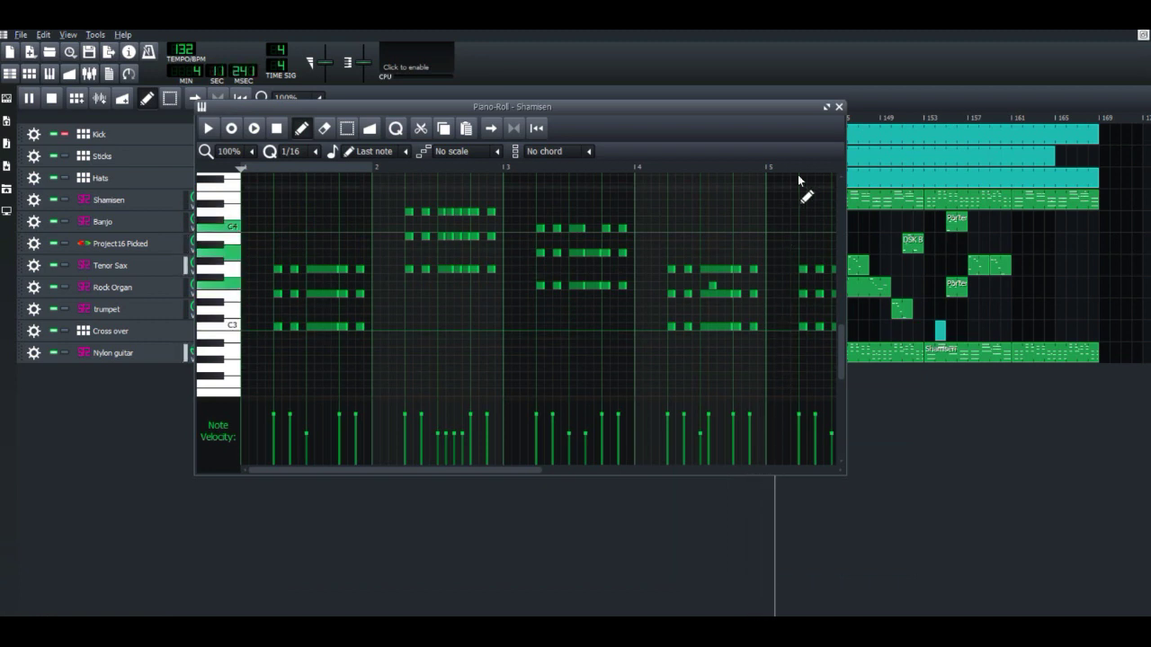
click(839, 107)
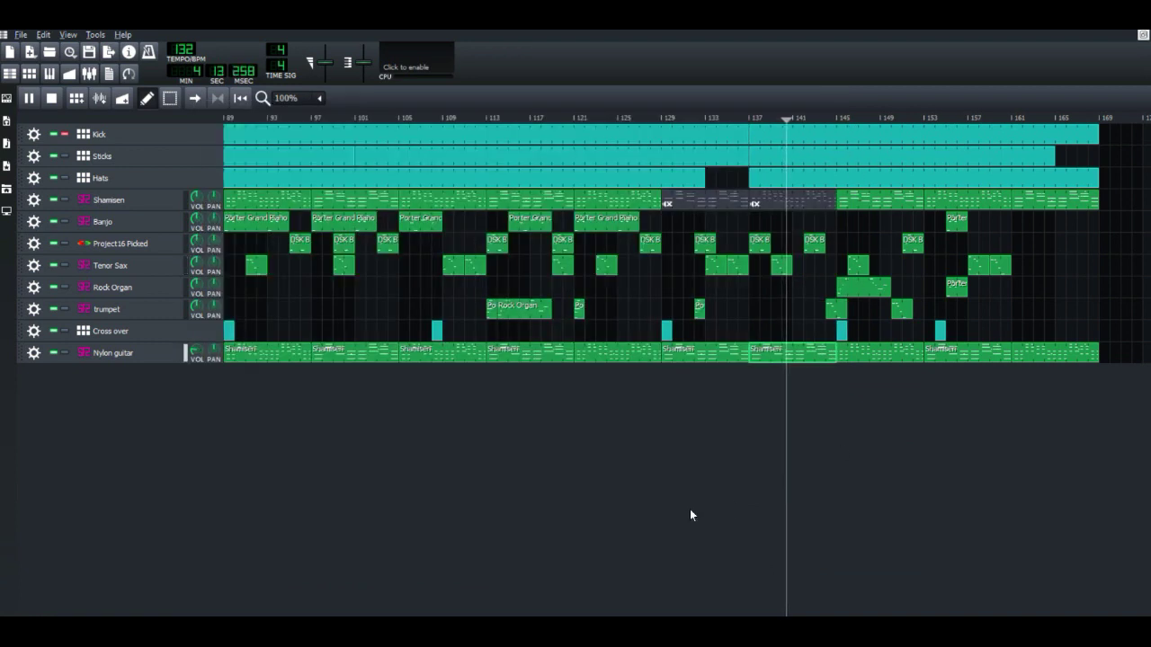
click(89, 74)
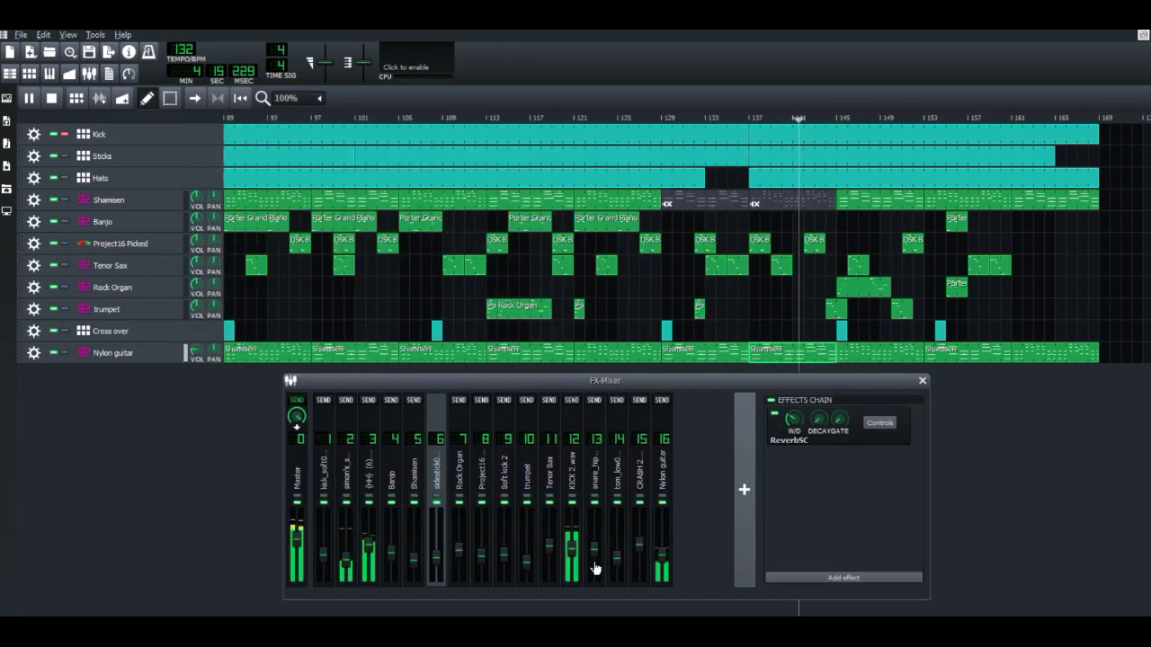